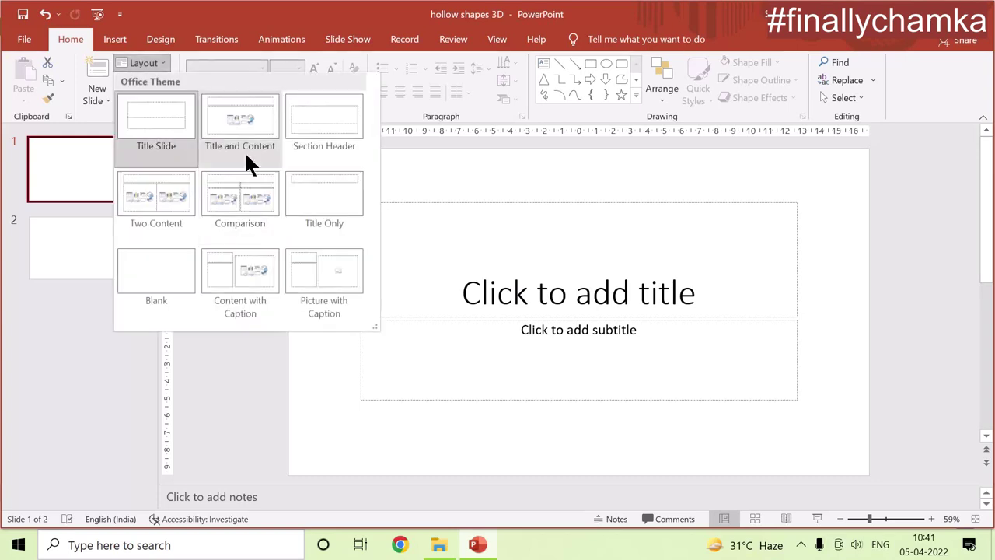
# Type the title 'How to make hollow 3D shapes in PowerPoint??' on slide 1
pyautogui.click(156, 132)
pyautogui.click(535, 283)
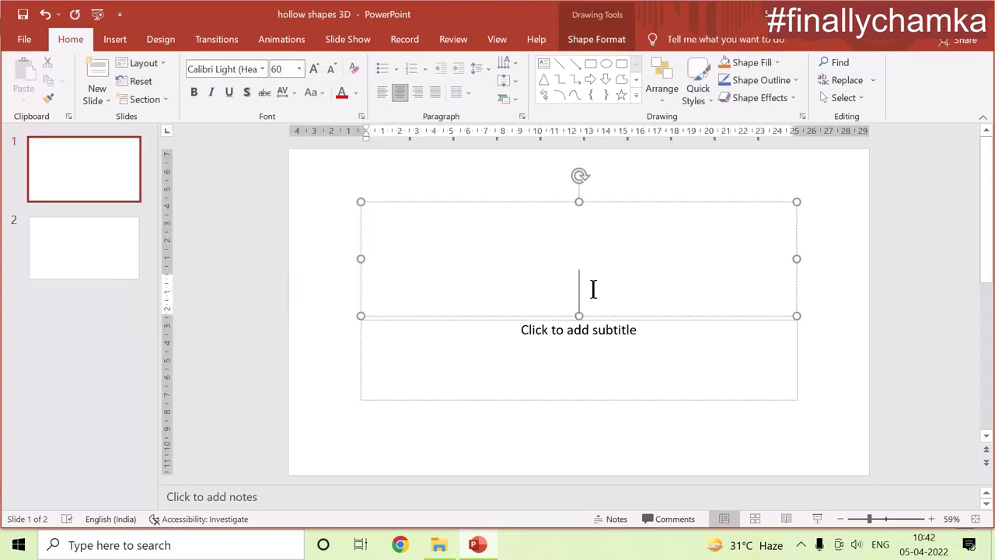
pyautogui.write('How to make h')
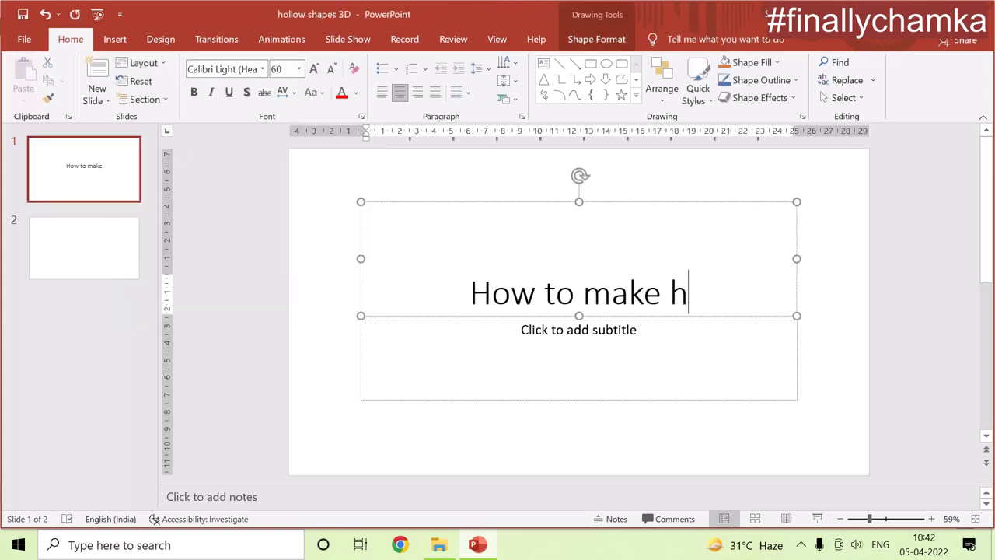
pyautogui.write('ollow 3')
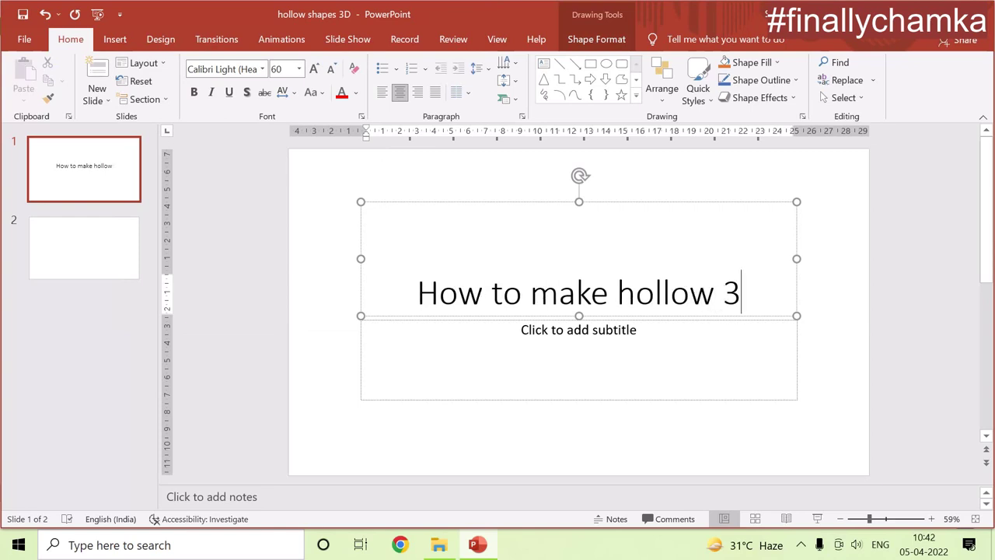
pyautogui.write('D shaps')
pyautogui.press('BackSpace')
pyautogui.write('es')
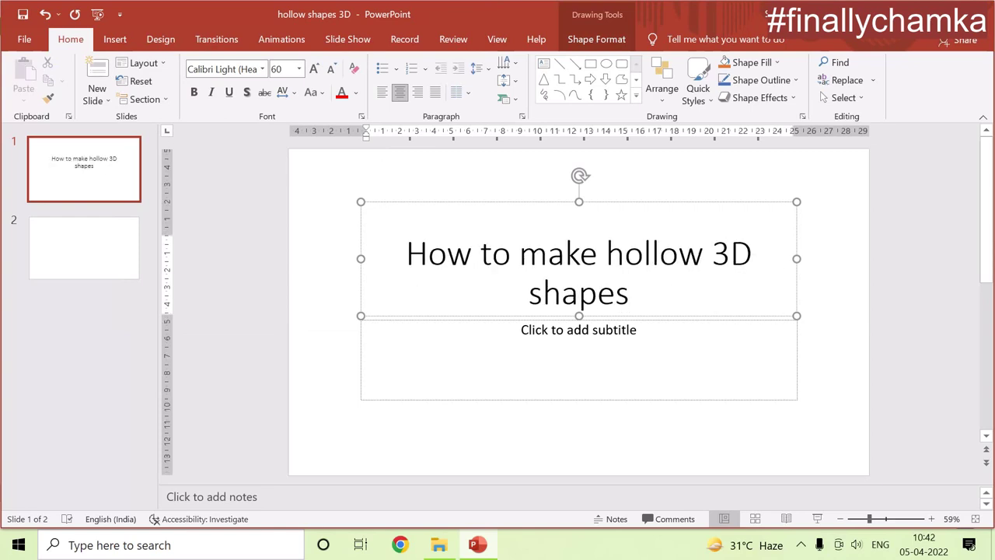
pyautogui.write(' in PowerPoint??')
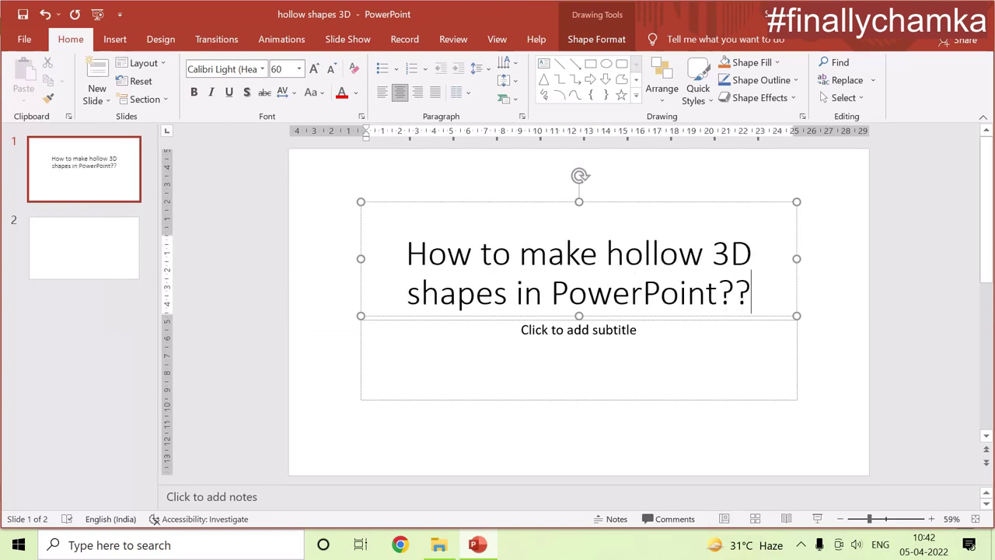
# Make the whole title bold Calibri and colour 'hollow 3D' dark red
pyautogui.hotkey('ctrl', 'a')
pyautogui.hotkey('ctrl', 'b')
pyautogui.click(263, 69)
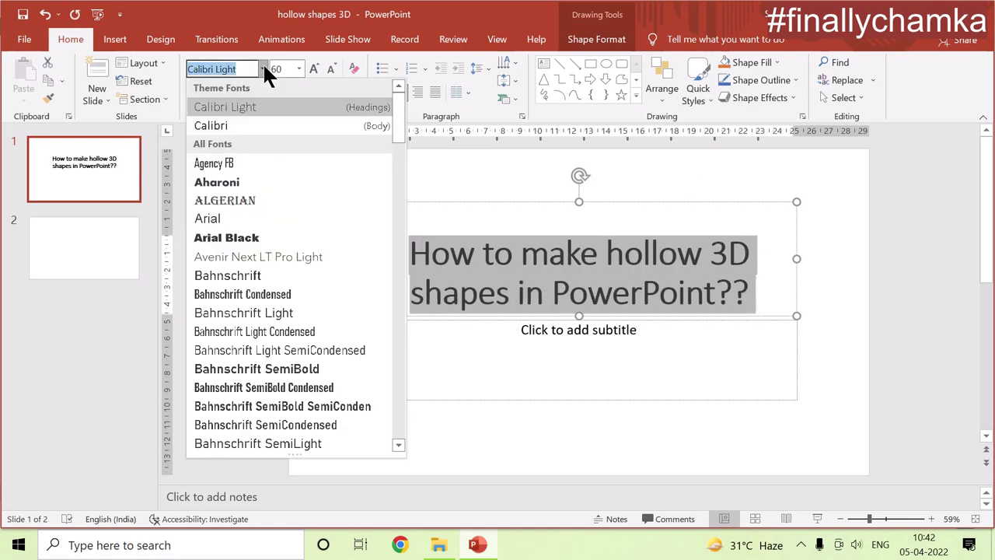
pyautogui.click(251, 123)
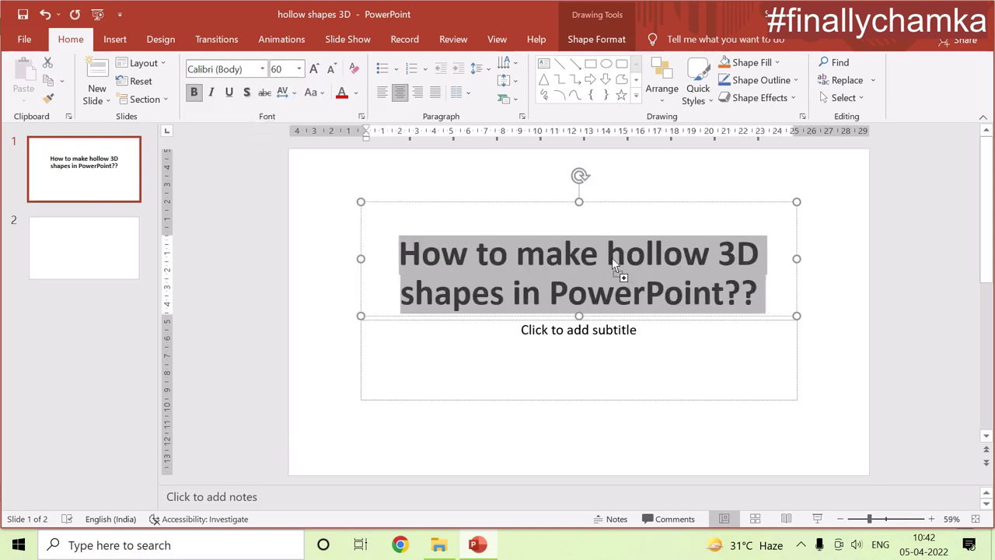
pyautogui.moveTo(607, 262); pyautogui.dragTo(751, 272)
pyautogui.click(356, 91)
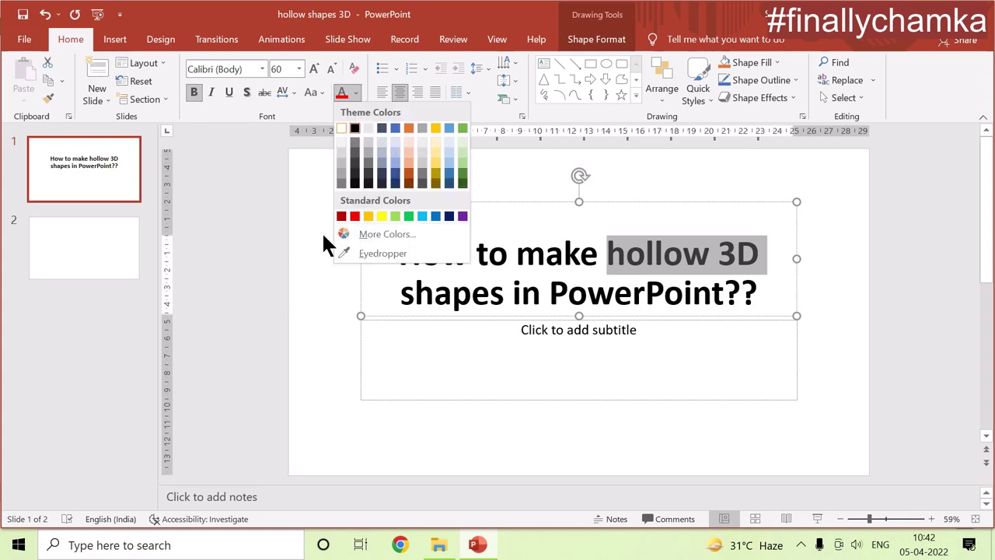
pyautogui.click(345, 215)
pyautogui.click(98, 175)
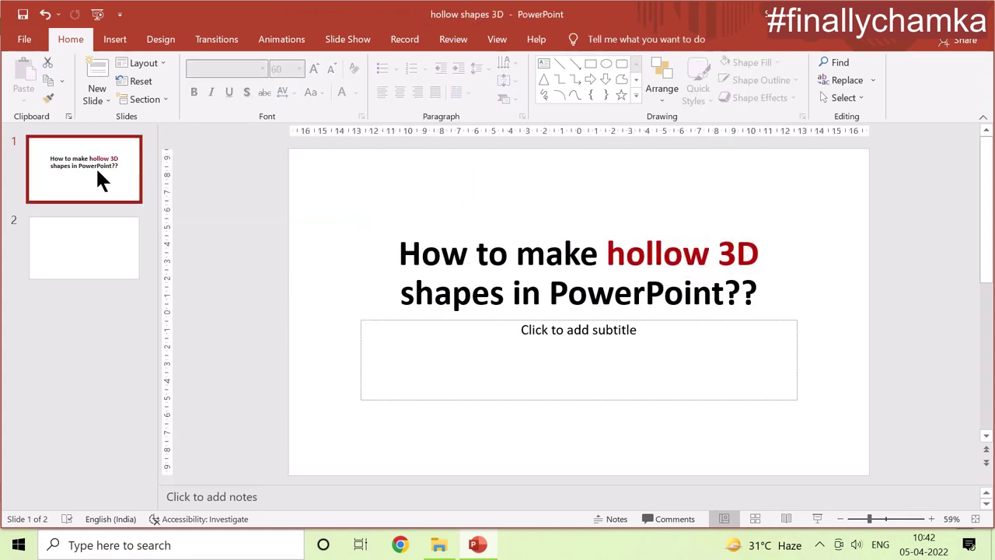
# Add a new slide 2 with the Blank layout
pyautogui.click(94, 68)
pyautogui.click(144, 63)
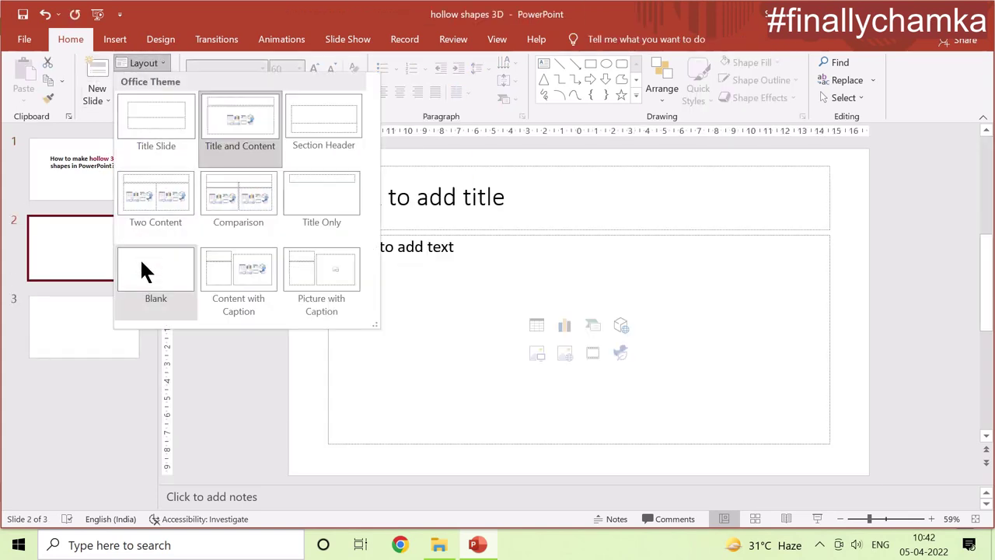
pyautogui.click(141, 260)
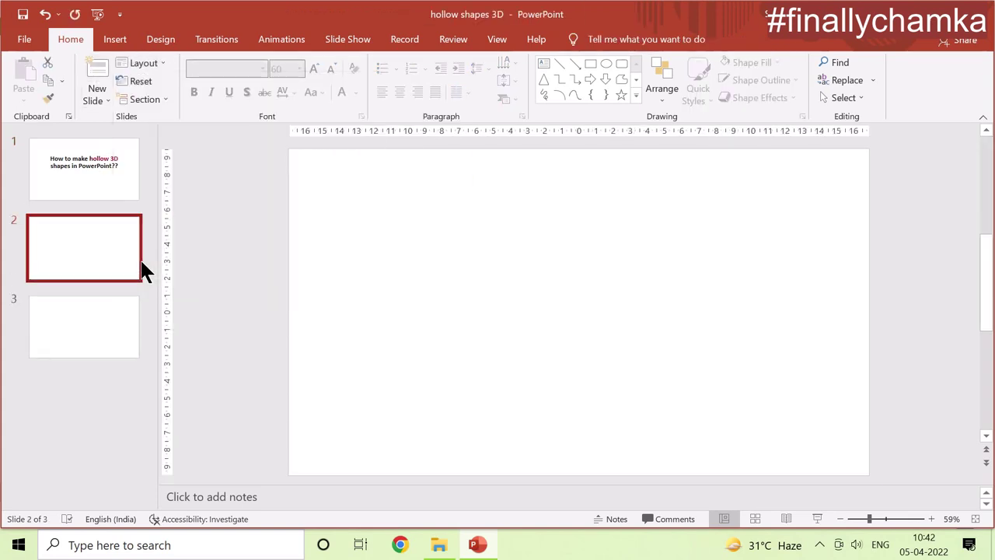
# Draw a blue rectangle square, about 6.17 × 6.32 cm, on the left of slide 2
pyautogui.click(117, 40)
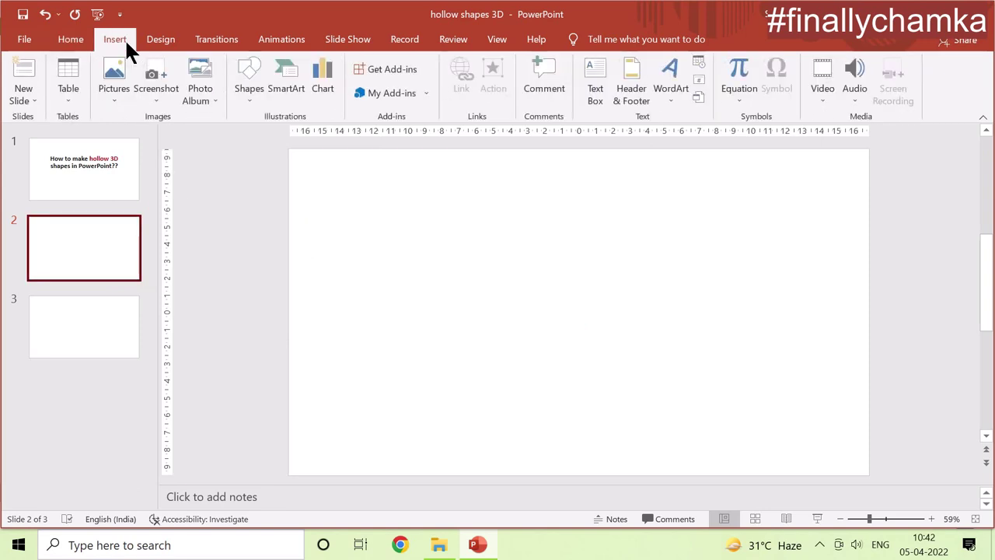
pyautogui.click(252, 82)
pyautogui.click(290, 134)
pyautogui.moveTo(351, 262); pyautogui.dragTo(459, 369)
pyautogui.click(538, 352)
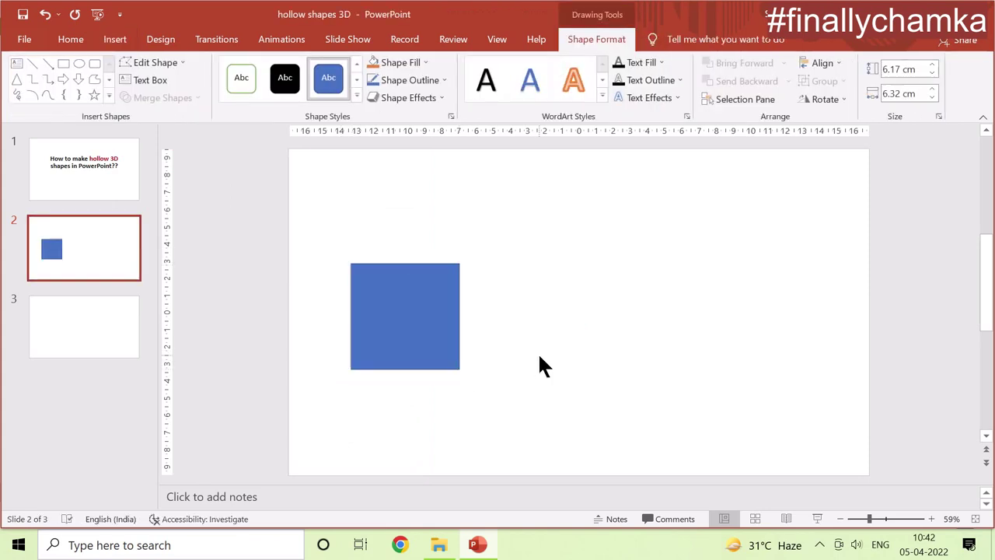
pyautogui.click(430, 328)
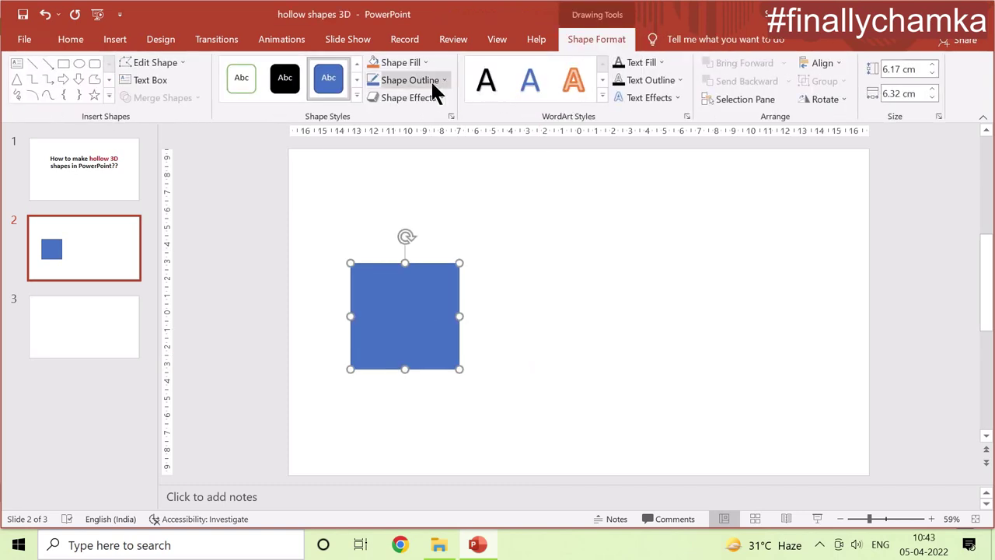
# Open the square's 3-D Rotation Options and expand 3-D Format in the Format Shape pane
pyautogui.click(420, 97)
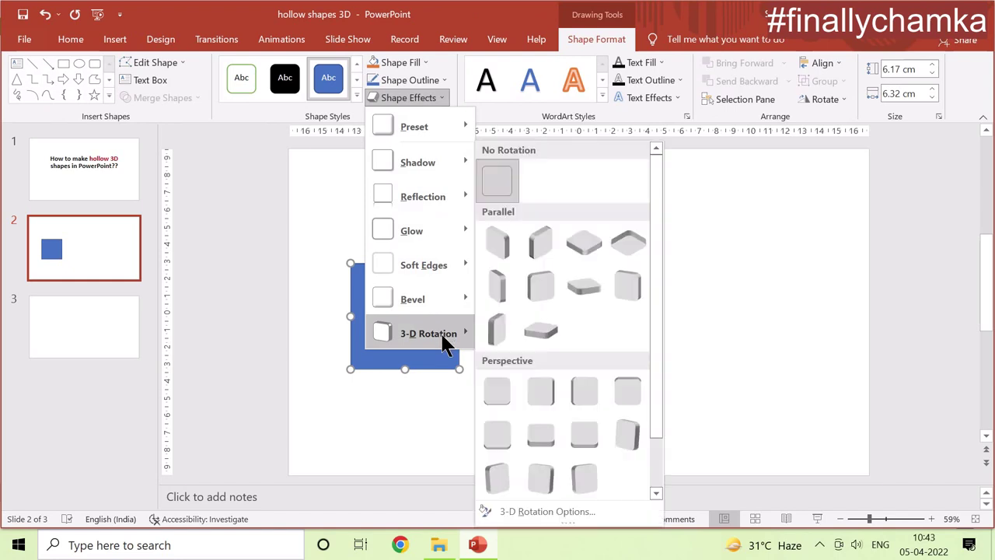
pyautogui.moveTo(428, 332)
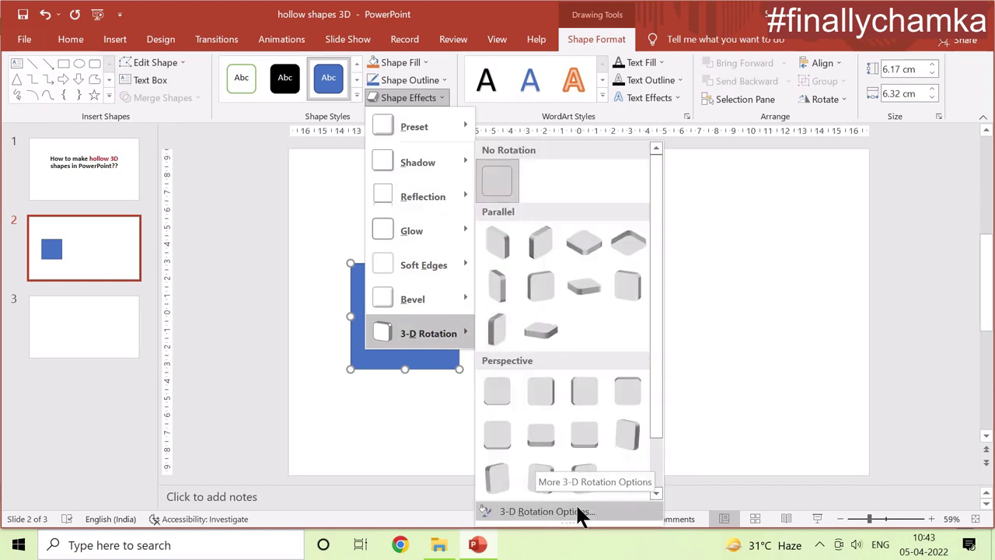
pyautogui.click(550, 510)
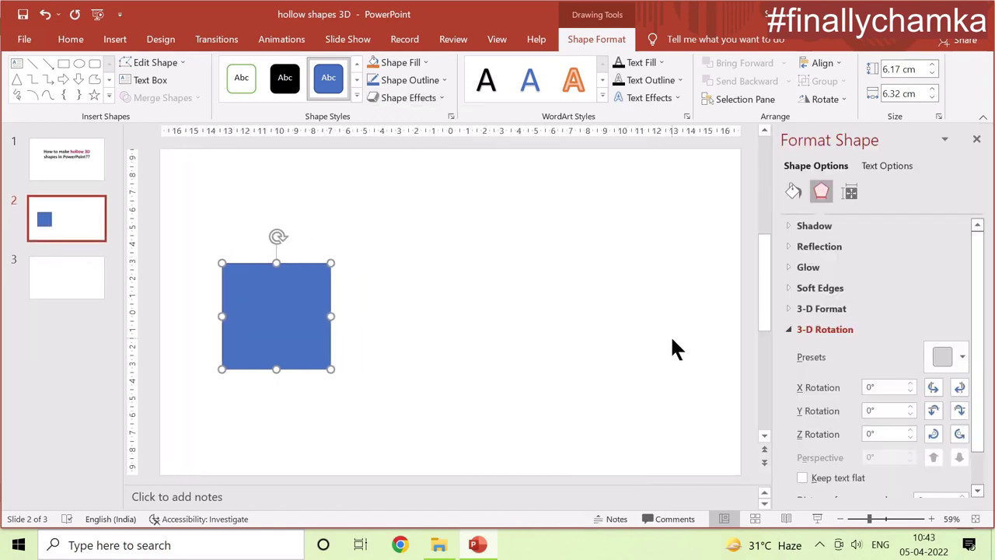
pyautogui.click(786, 307)
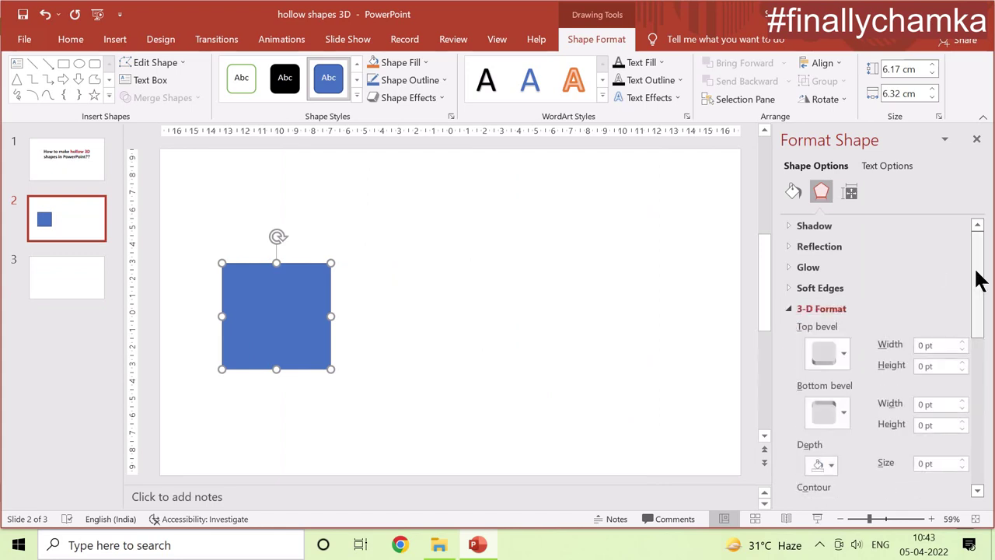
pyautogui.moveTo(978, 280)
pyautogui.mouseDown()
pyautogui.moveTo(987, 330)
pyautogui.moveTo(984, 281)
pyautogui.mouseUp()
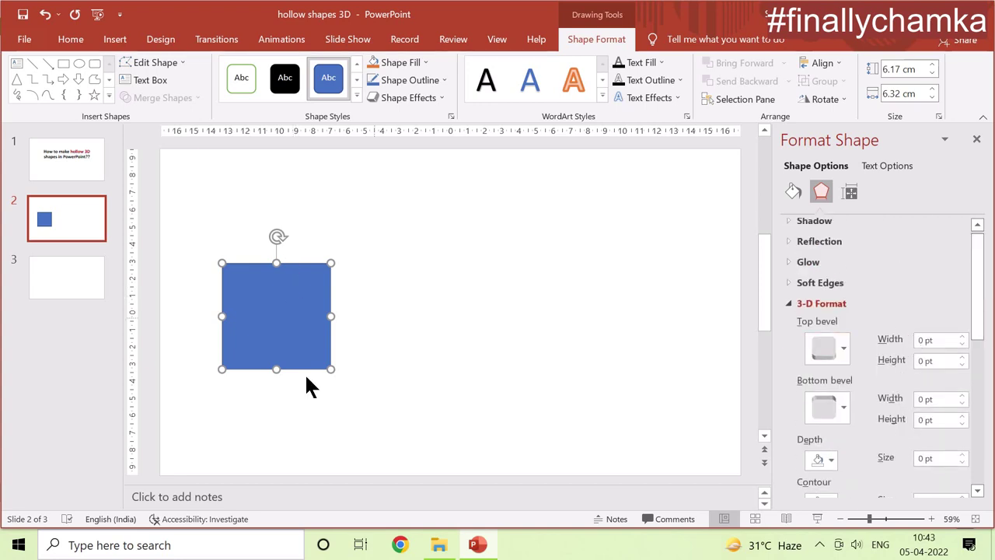
# Give the square a top bevel 6 pt wide and 100 pt high
pyautogui.click(962, 363)
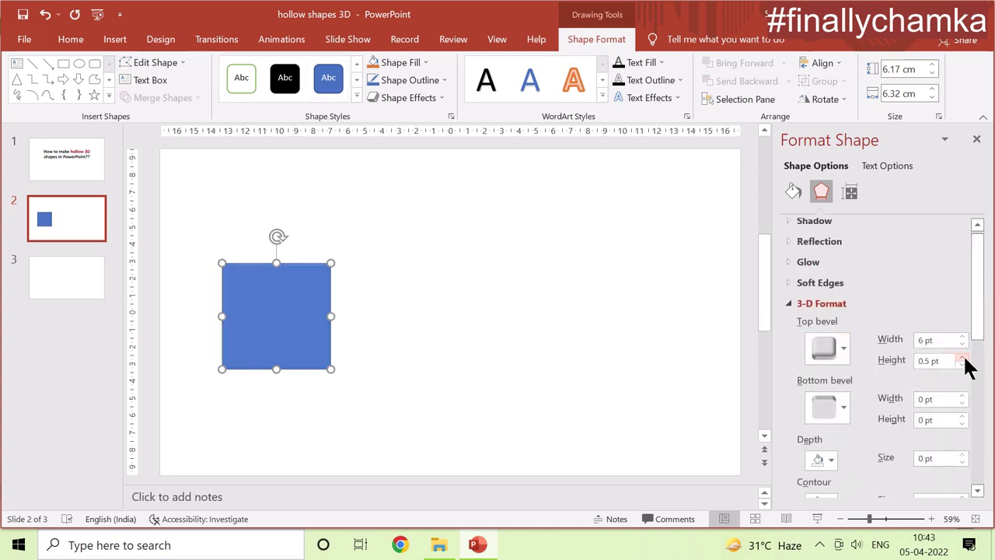
pyautogui.click(961, 363)
pyautogui.click(962, 363)
pyautogui.click(962, 363)
pyautogui.click(964, 362)
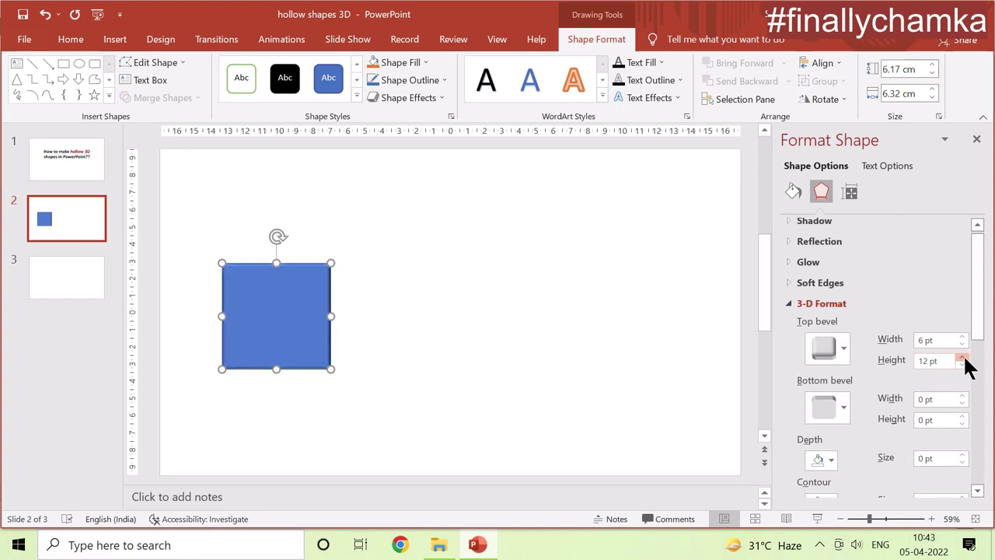
pyautogui.click(962, 363)
pyautogui.moveTo(949, 363); pyautogui.dragTo(910, 372)
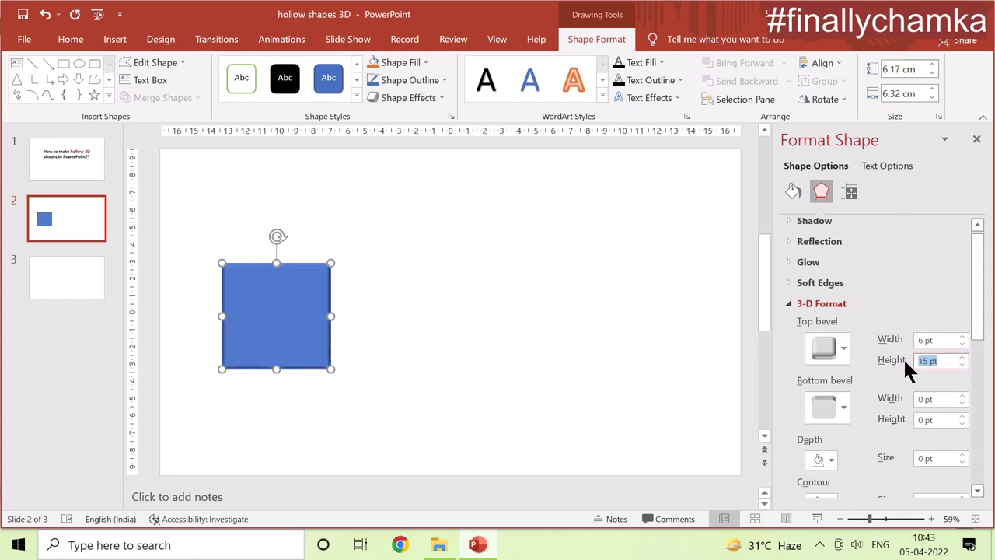
pyautogui.write('100')
pyautogui.click(638, 324)
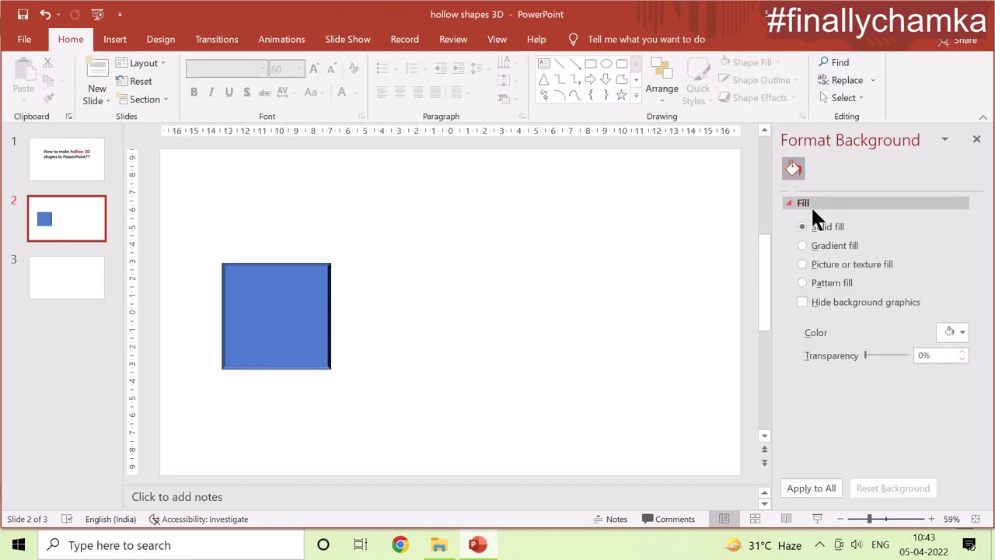
# Rotate the square to 60° around the Y axis
pyautogui.click(278, 313)
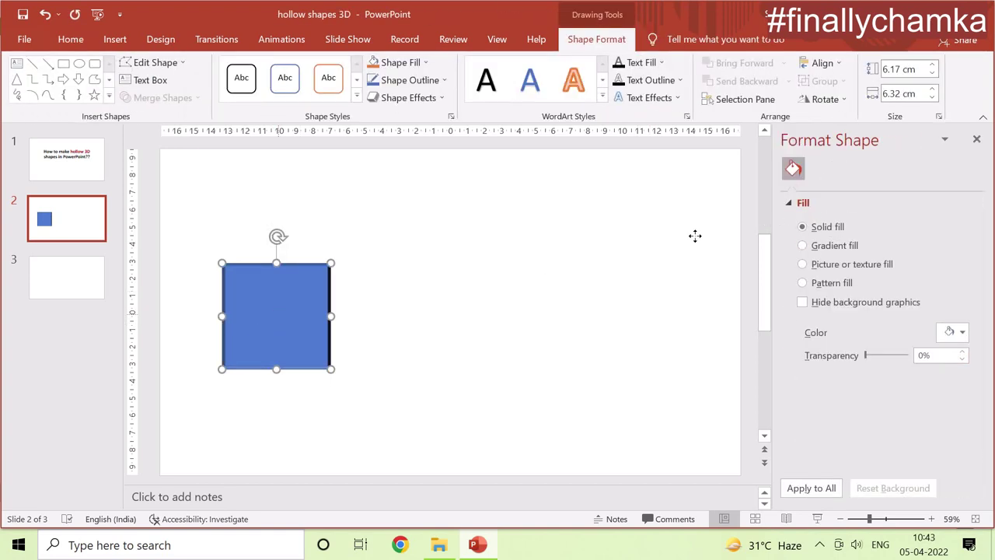
pyautogui.click(821, 191)
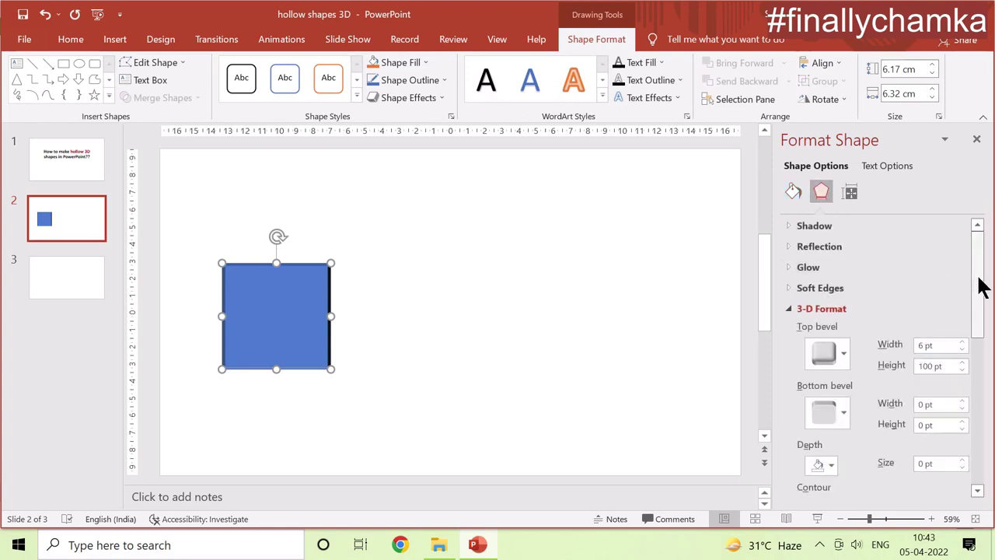
pyautogui.moveTo(979, 282); pyautogui.dragTo(987, 435)
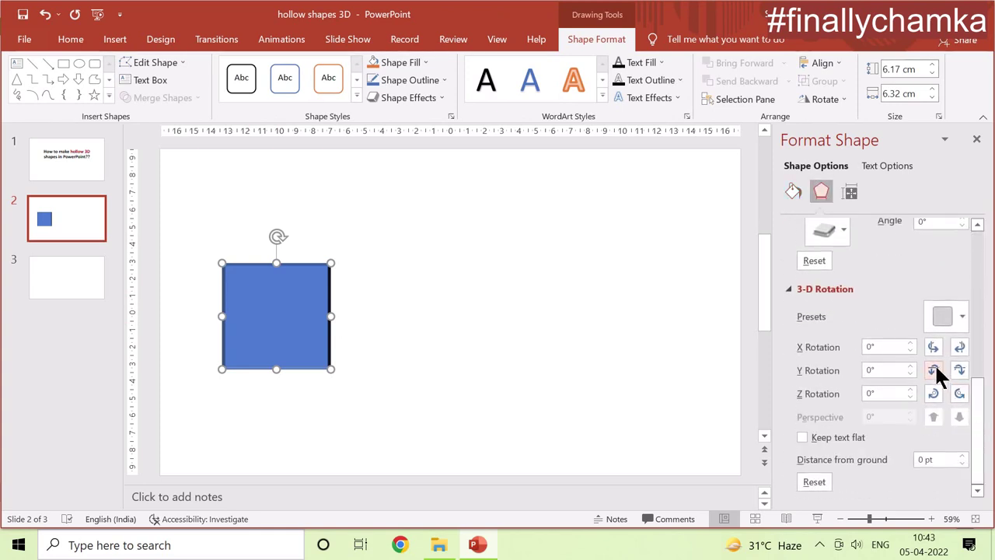
pyautogui.click(935, 368)
pyautogui.click(935, 369)
pyautogui.click(936, 369)
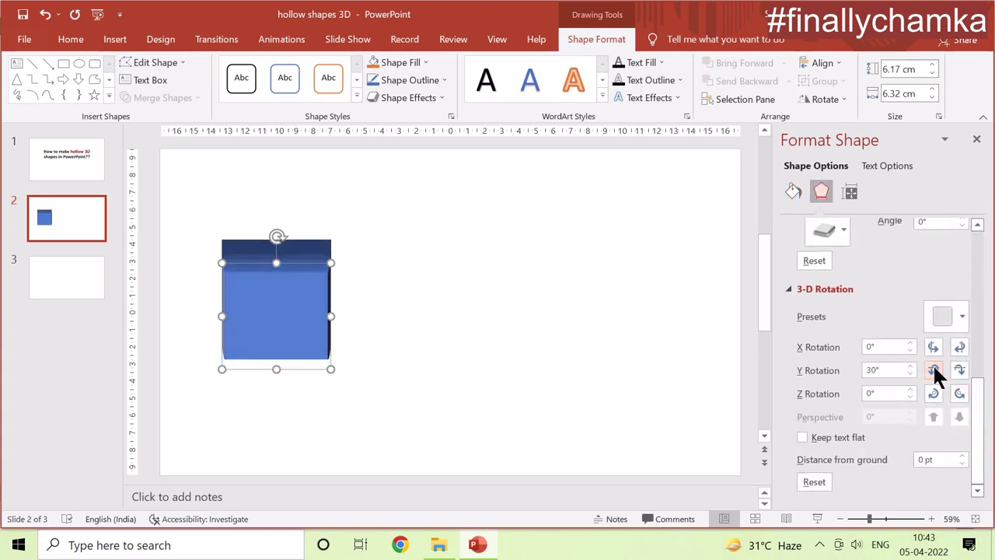
pyautogui.click(933, 369)
pyautogui.click(933, 368)
pyautogui.click(933, 369)
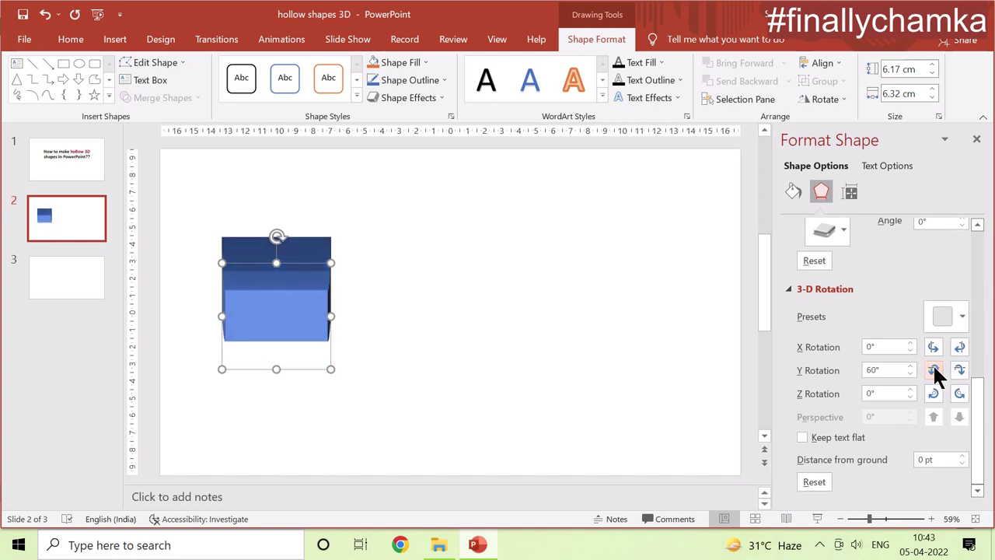
pyautogui.moveTo(977, 399); pyautogui.dragTo(981, 256)
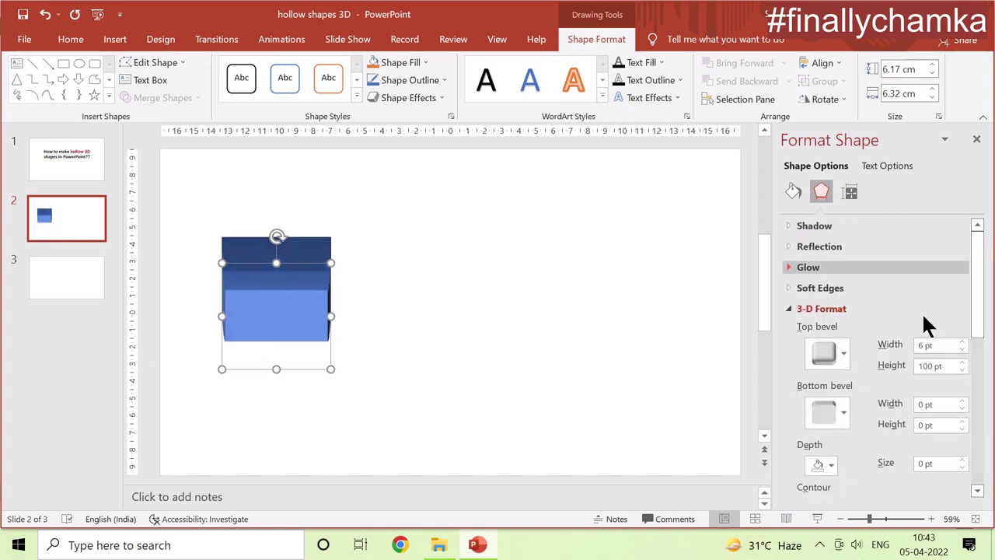
# Set the top bevel width to 0 pt and add a 45.5 pt high, 0 pt wide bottom bevel
pyautogui.click(963, 350)
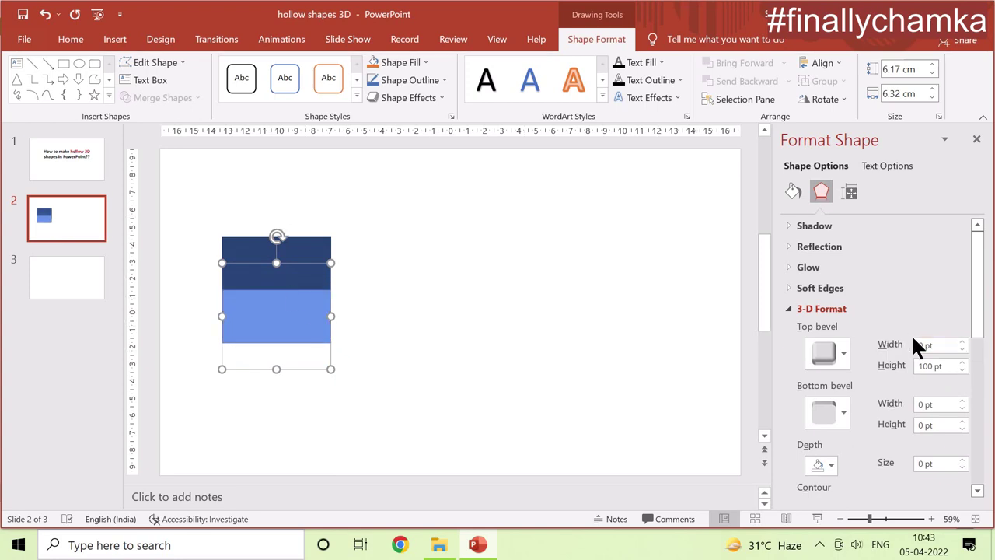
pyautogui.click(961, 421)
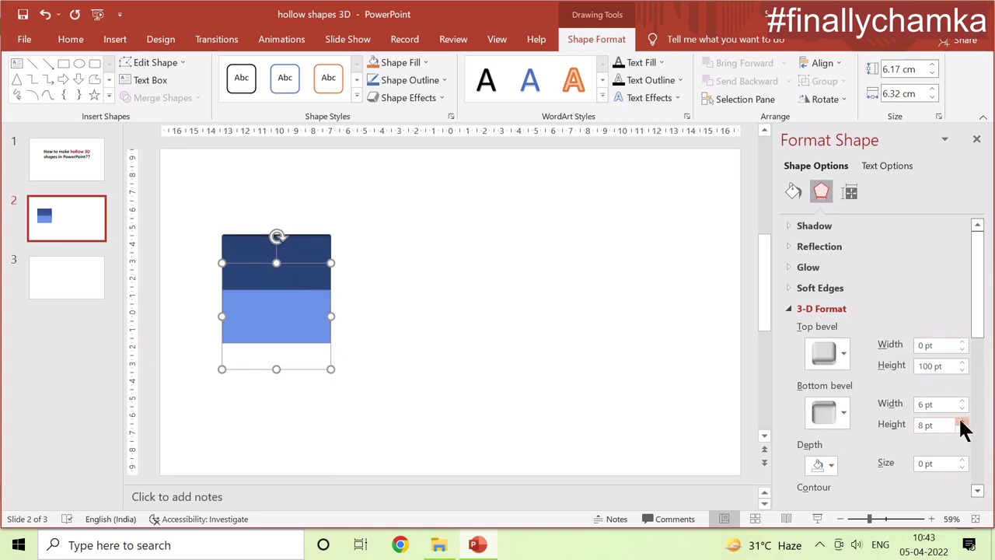
pyautogui.click(961, 420)
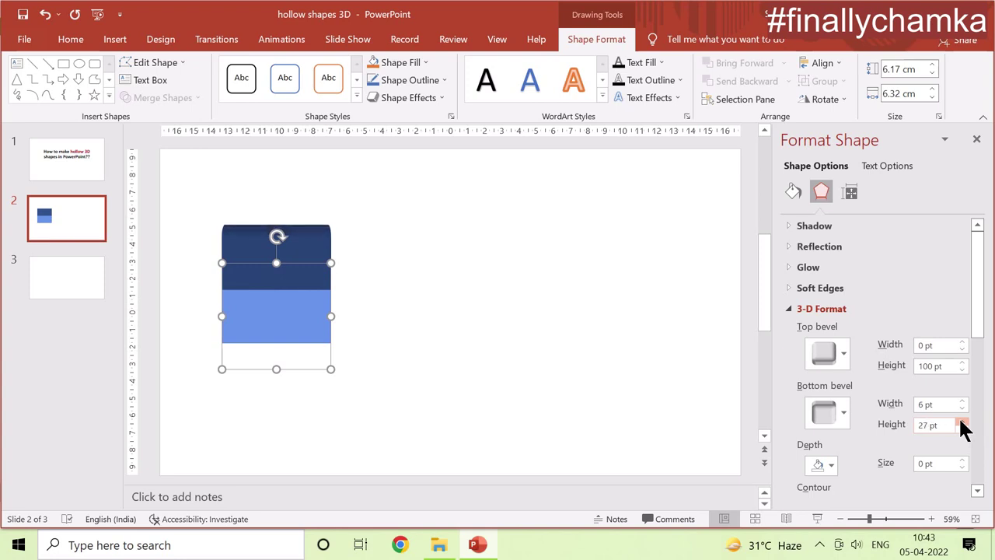
pyautogui.click(961, 420)
pyautogui.click(962, 421)
pyautogui.click(962, 420)
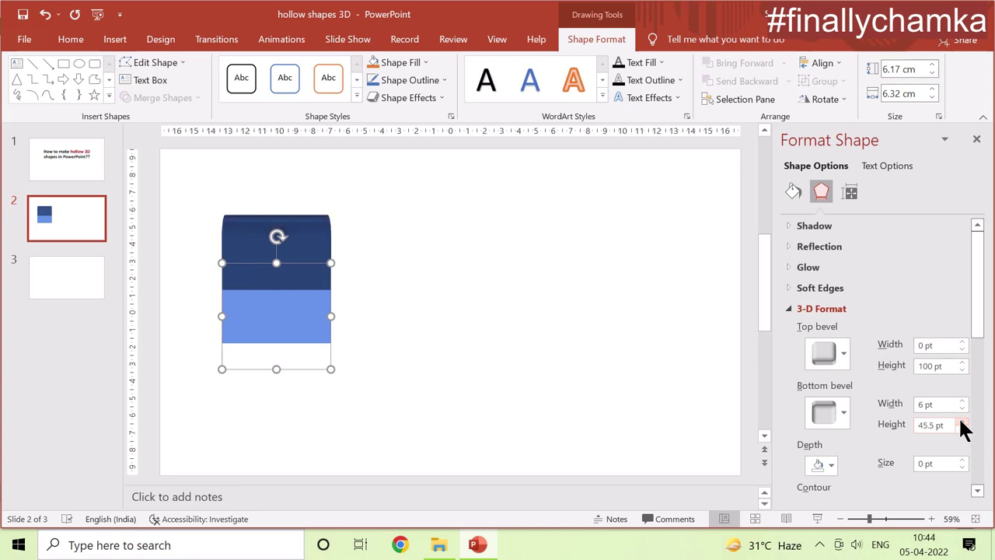
pyautogui.click(962, 409)
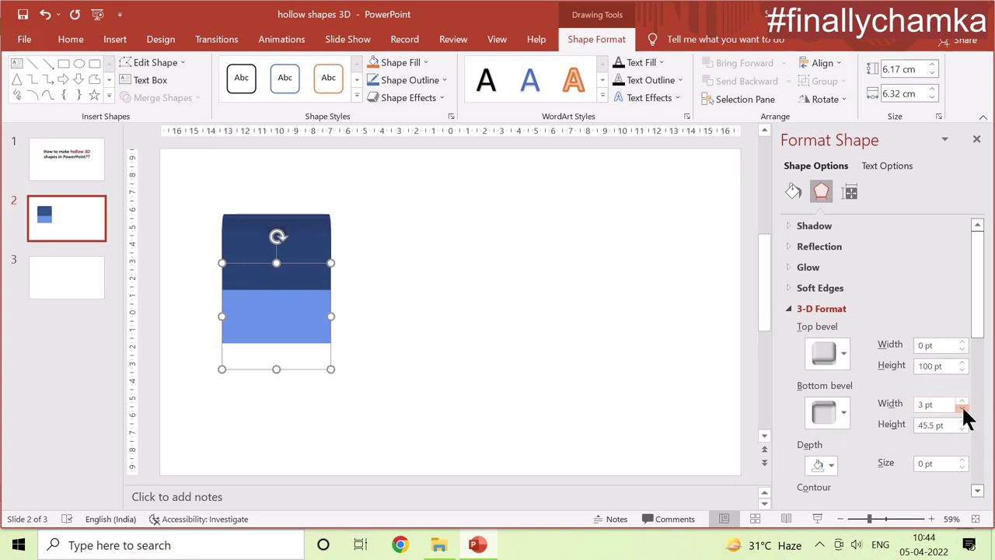
pyautogui.click(962, 409)
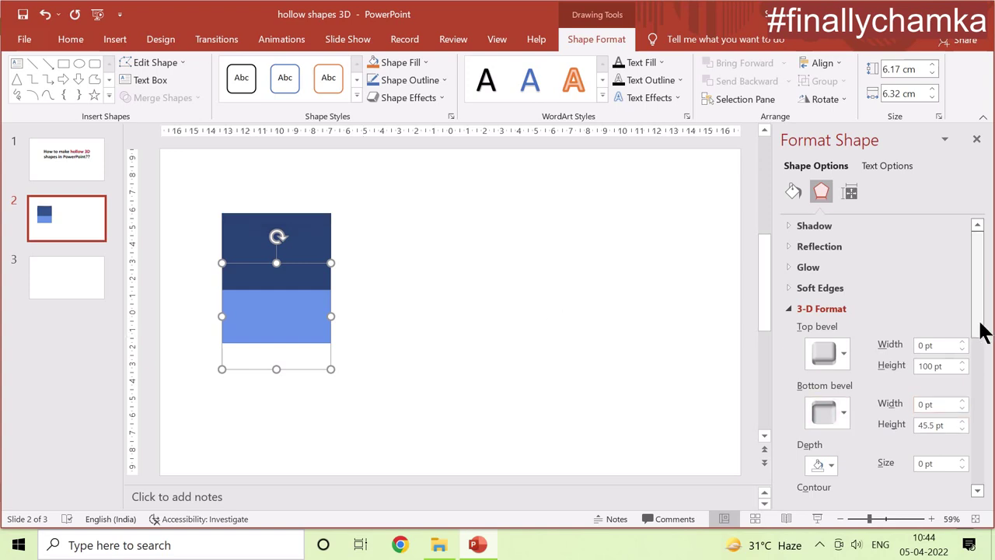
pyautogui.moveTo(980, 333); pyautogui.dragTo(984, 422)
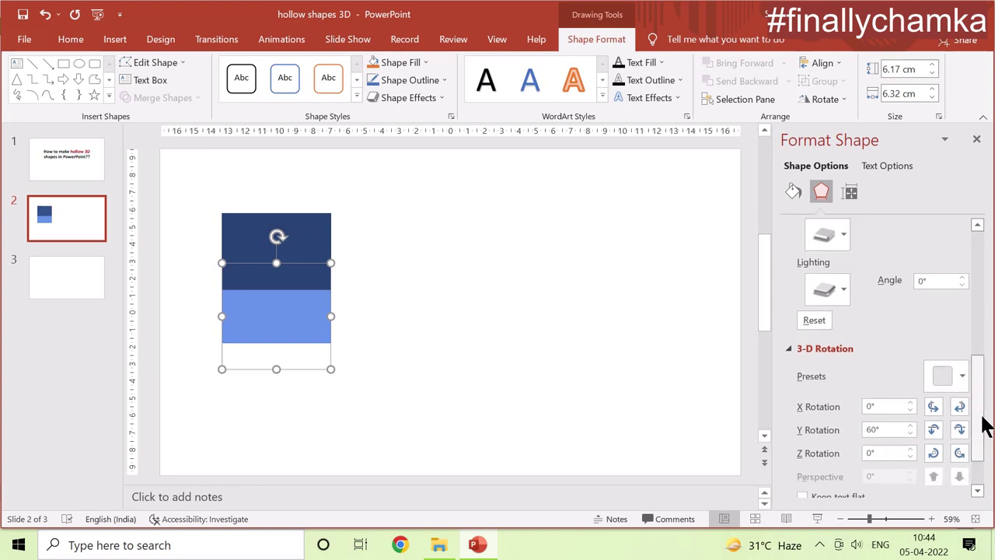
# Tilt the block into a cube at X 323.9°, Y 54.5°, Z 329.4° rotation
pyautogui.click(933, 405)
pyautogui.click(934, 406)
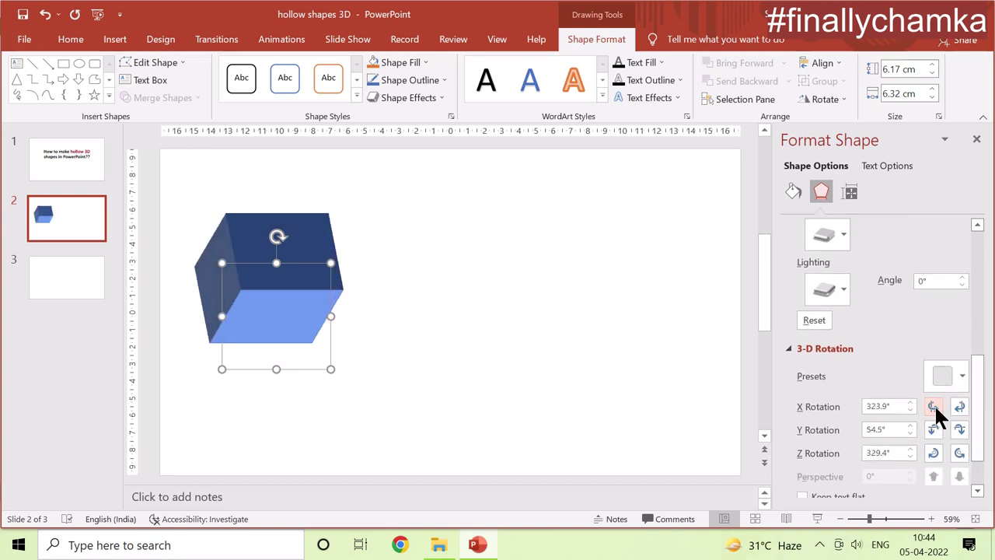
pyautogui.click(507, 325)
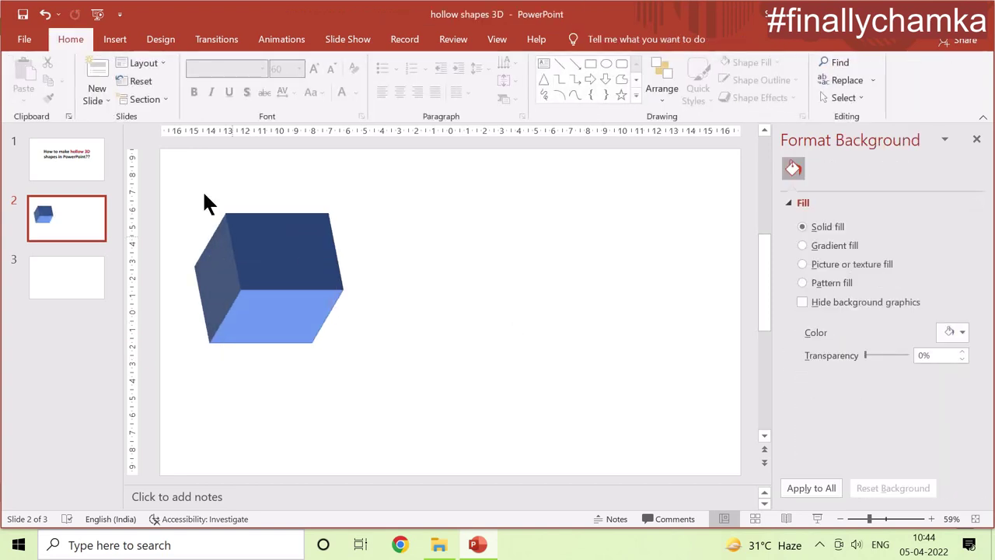
# Draw a second blue square to the right of the cube
pyautogui.scroll(-1, 222, 62)
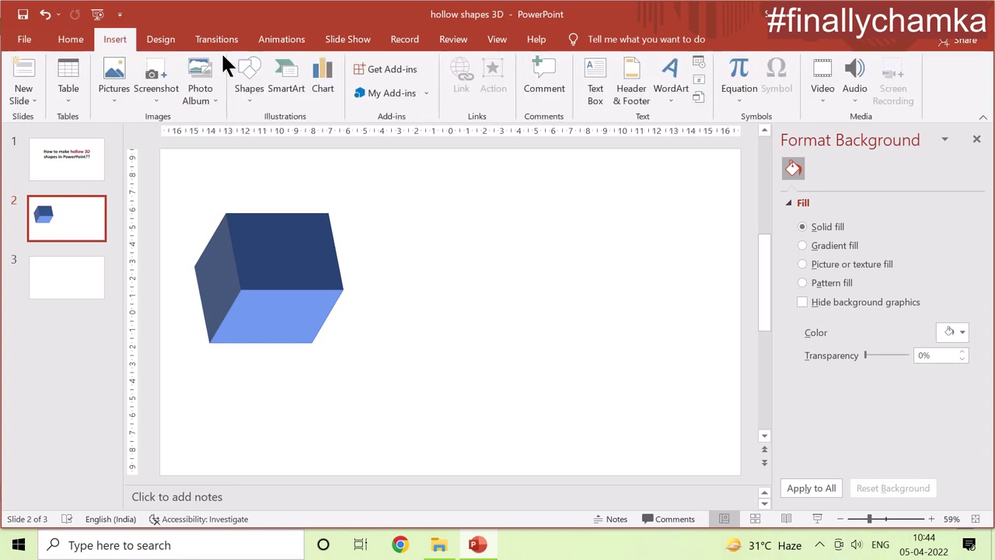
pyautogui.click(249, 77)
pyautogui.click(234, 128)
pyautogui.moveTo(464, 267); pyautogui.dragTo(577, 372)
pyautogui.click(608, 352)
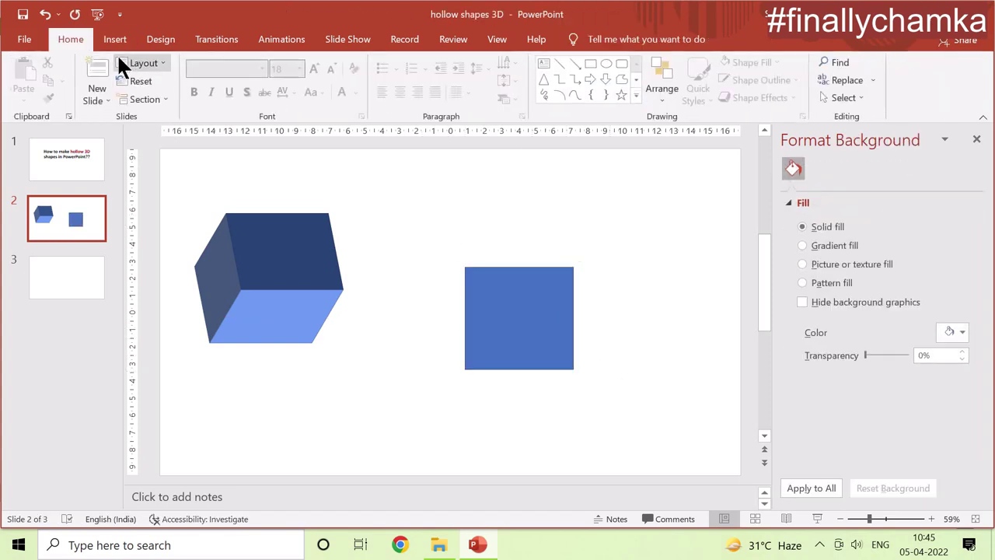
pyautogui.click(117, 43)
# Draw a circle centred over the new square and select both shapes together
pyautogui.click(250, 69)
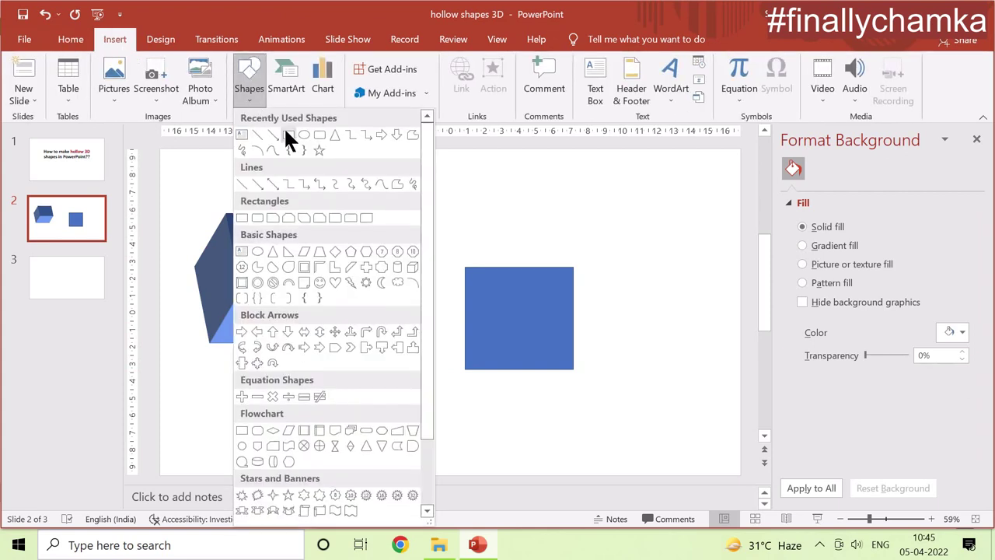
pyautogui.click(304, 135)
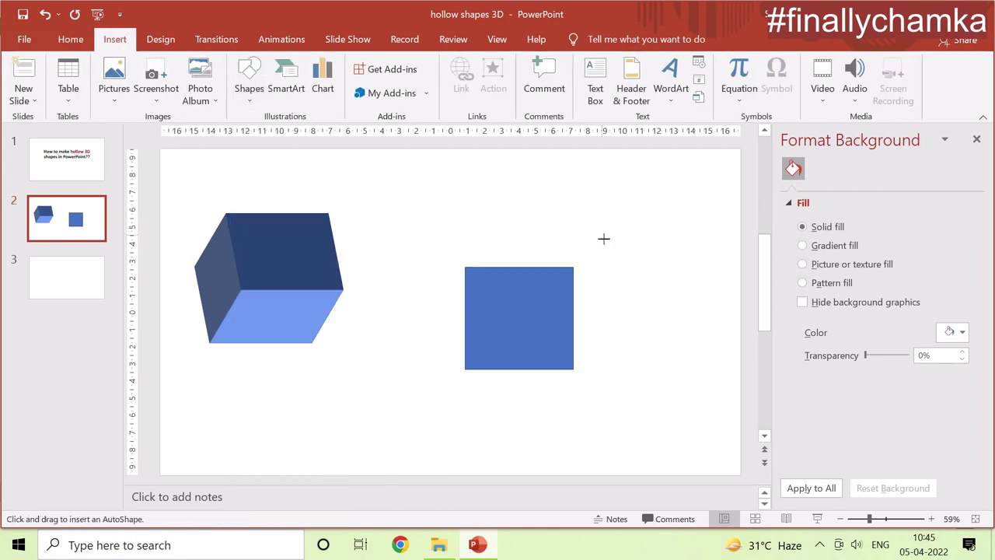
pyautogui.moveTo(603, 283)
pyautogui.mouseDown()
pyautogui.moveTo(671, 352)
pyautogui.moveTo(526, 322)
pyautogui.mouseUp()
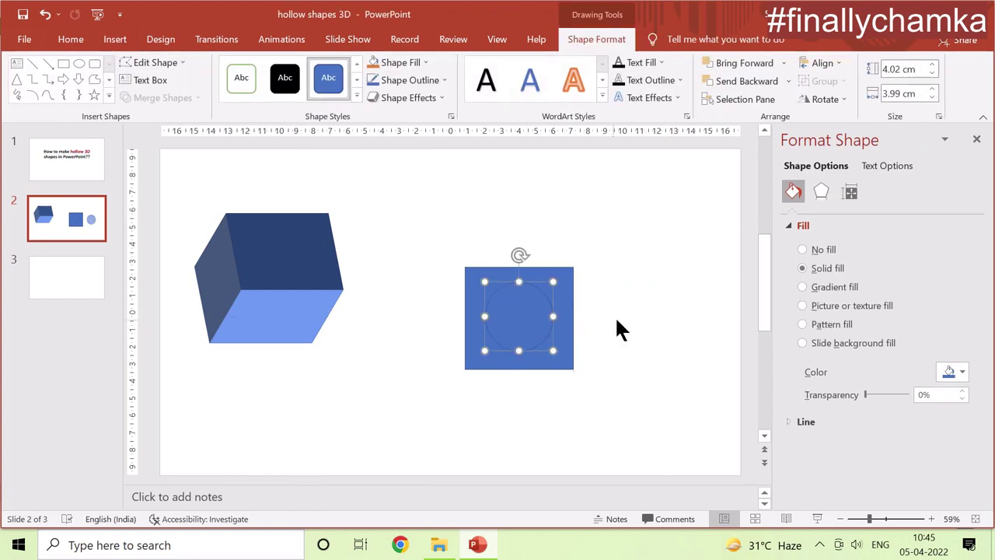
pyautogui.click(615, 315)
pyautogui.click(566, 285)
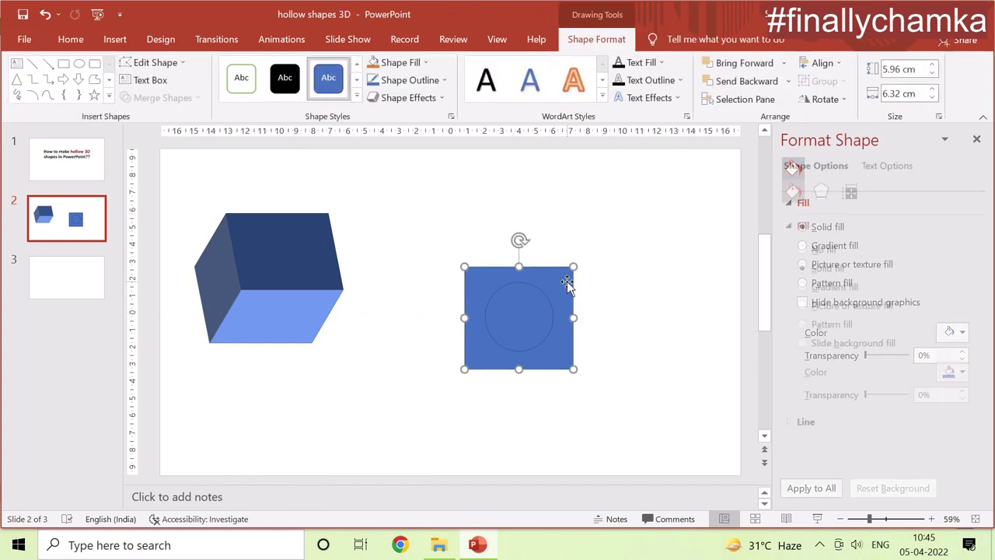
pyautogui.keyDown('shift'); pyautogui.click(535, 303); pyautogui.keyUp('shift')
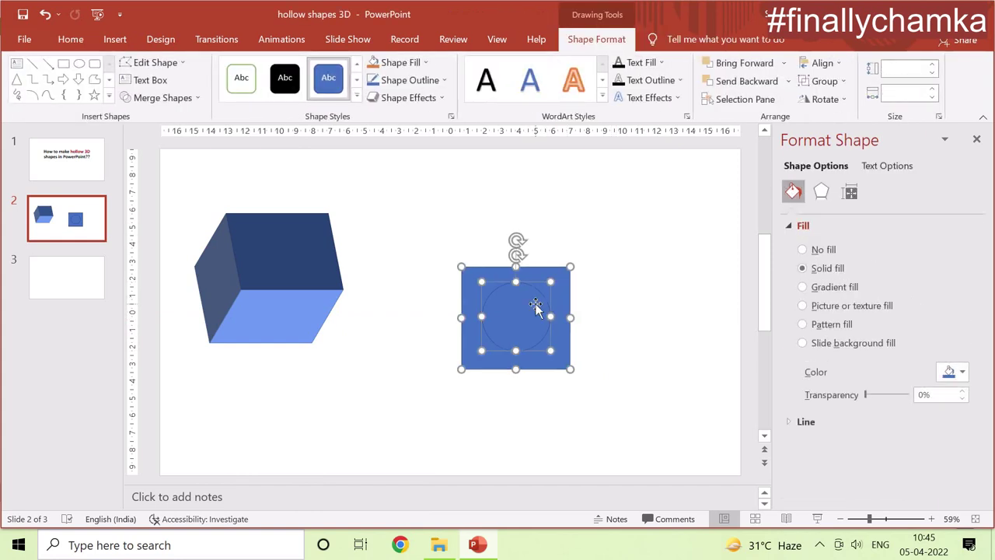
pyautogui.moveTo(562, 293); pyautogui.dragTo(627, 257)
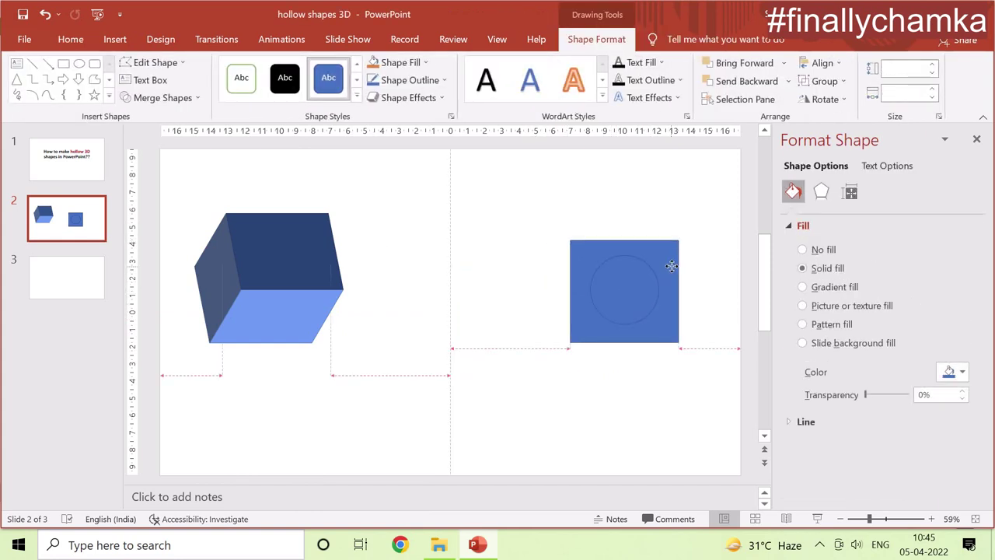
pyautogui.click(171, 97)
# Subtract the circle from the square and move the holed shape toward the slide centre
pyautogui.click(155, 192)
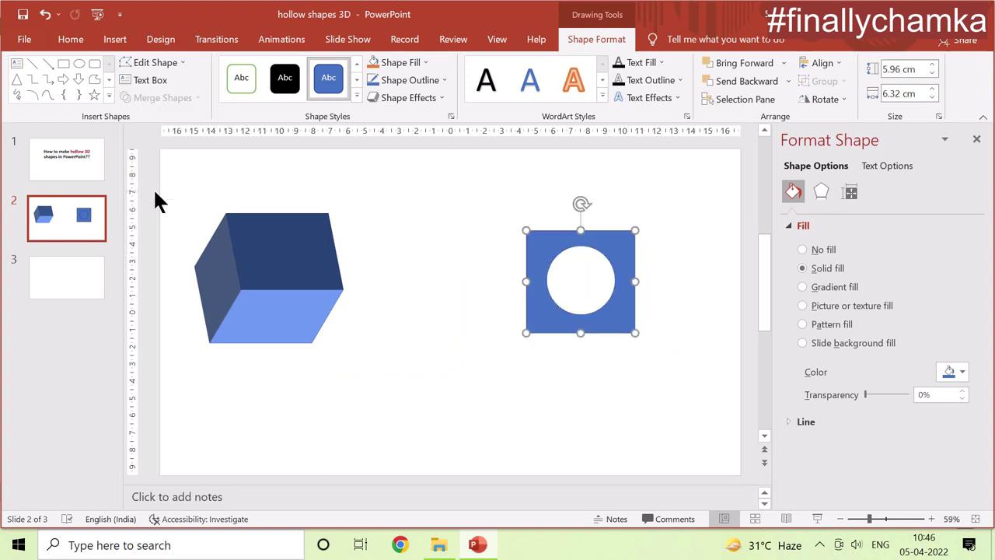
pyautogui.click(435, 322)
pyautogui.click(551, 322)
pyautogui.moveTo(566, 314); pyautogui.dragTo(502, 346)
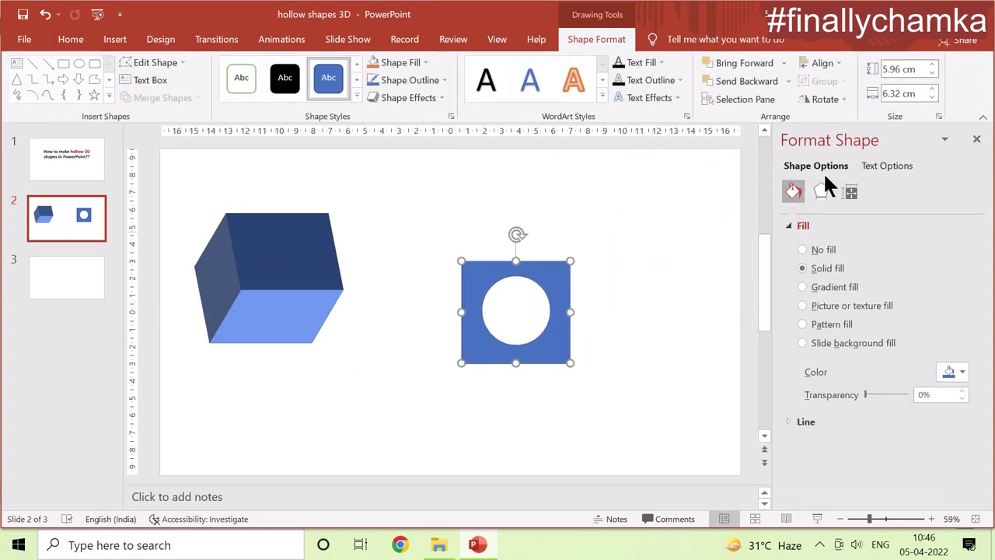
# Give the holed square top and bottom bevels 6 pt wide and 100 pt high
pyautogui.click(821, 191)
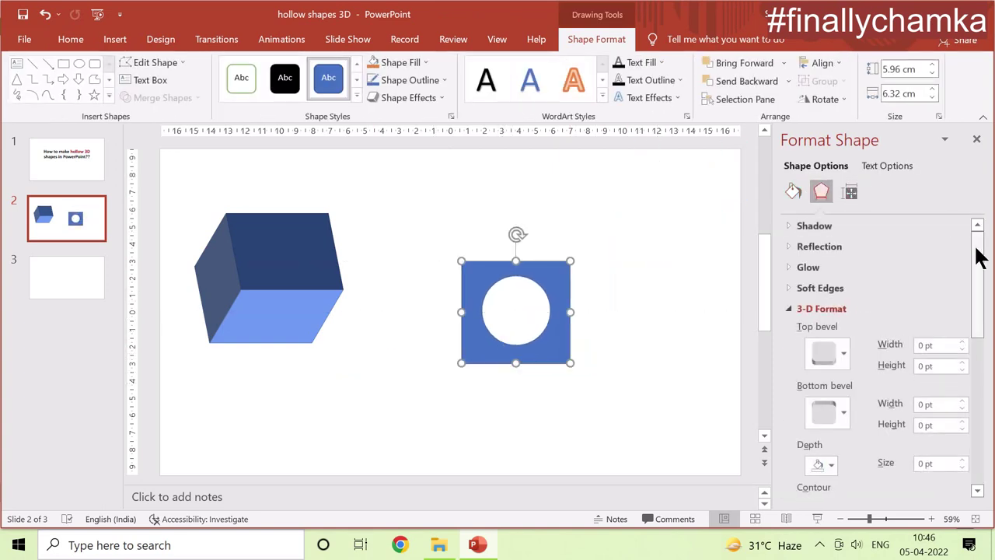
pyautogui.moveTo(977, 255)
pyautogui.mouseDown()
pyautogui.moveTo(968, 286)
pyautogui.moveTo(865, 319)
pyautogui.mouseUp()
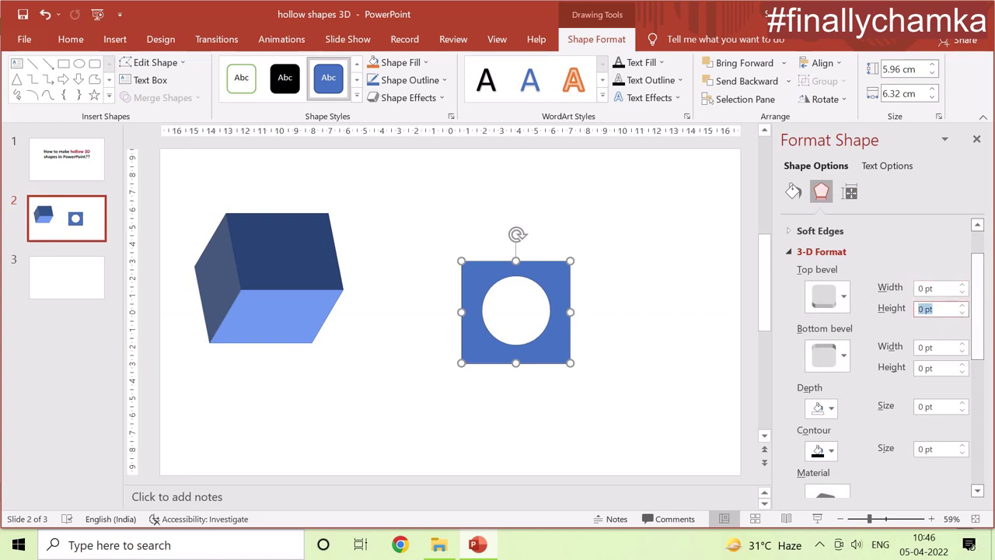
pyautogui.write('100')
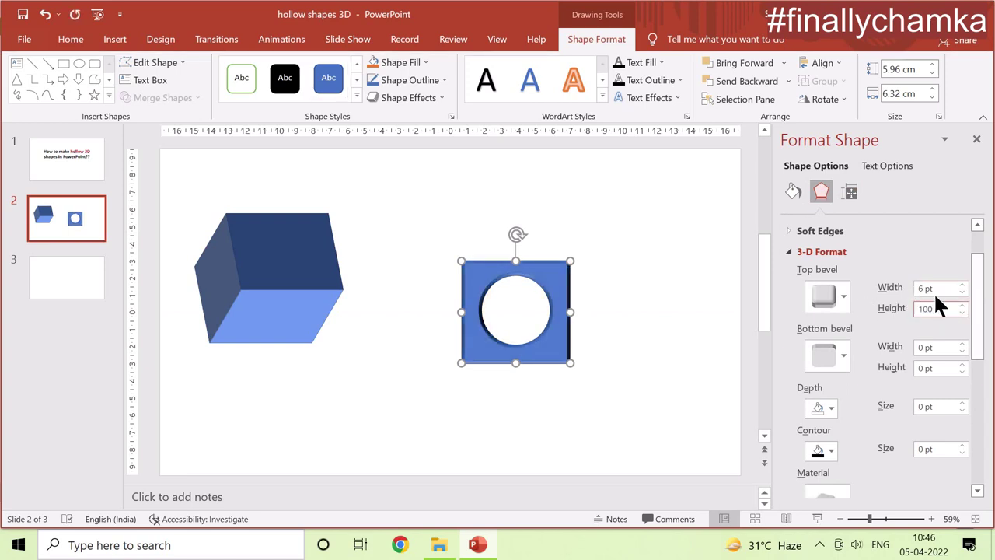
pyautogui.moveTo(937, 368); pyautogui.dragTo(881, 381)
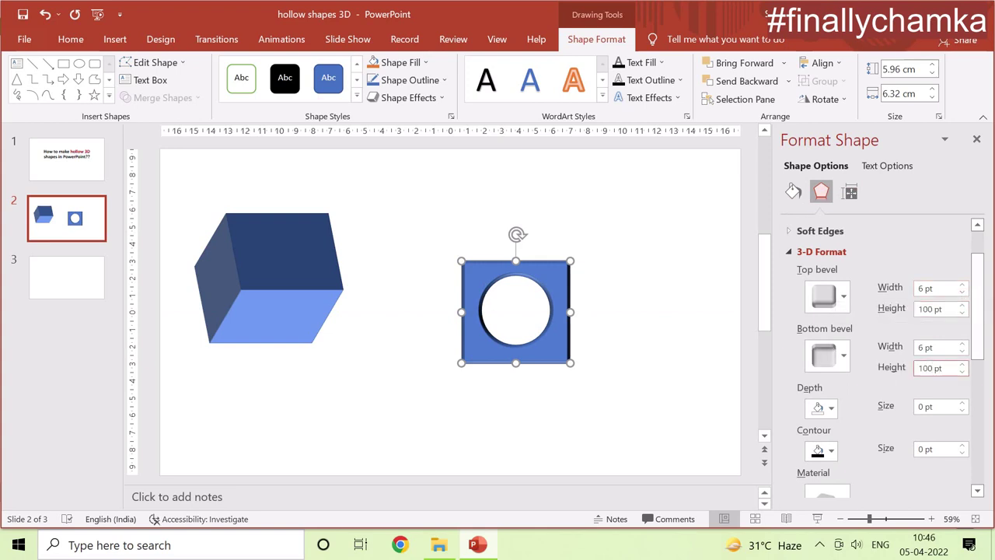
pyautogui.moveTo(977, 338); pyautogui.dragTo(977, 413)
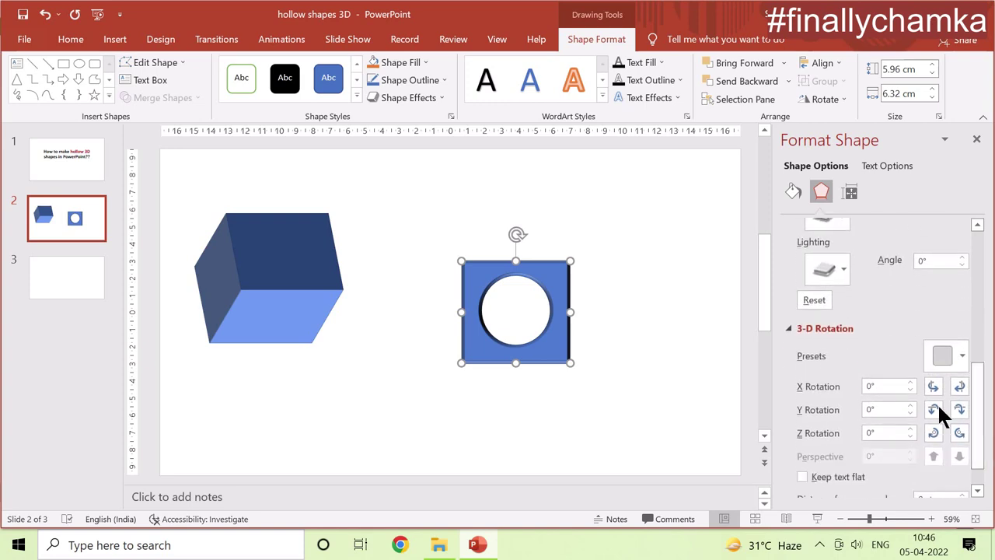
# Tilt the holed square in 3-D Rotation so the cube shows its top
pyautogui.click(932, 386)
pyautogui.click(932, 385)
pyautogui.click(932, 385)
pyautogui.click(934, 409)
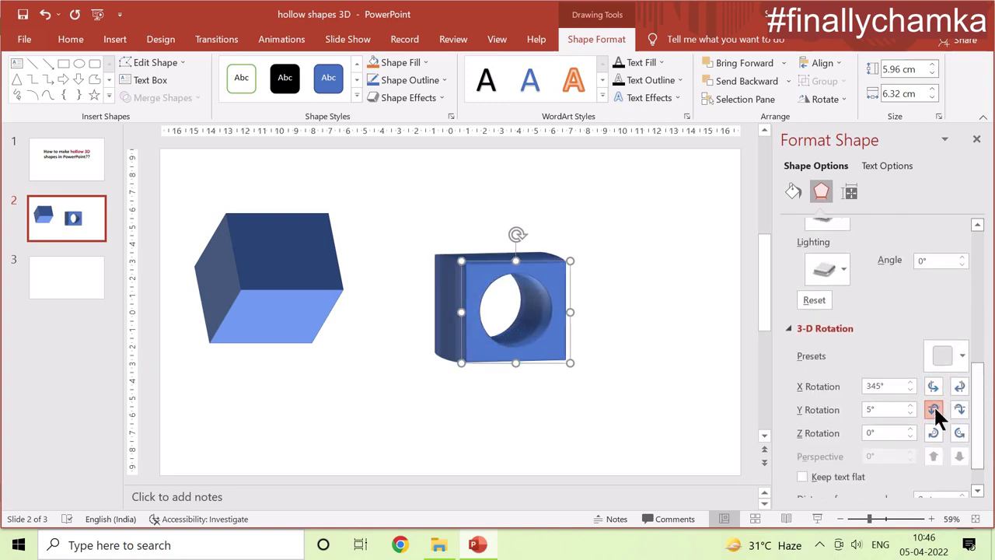
pyautogui.click(934, 409)
pyautogui.click(934, 409)
pyautogui.click(934, 409)
pyautogui.click(933, 409)
pyautogui.click(934, 409)
pyautogui.click(933, 409)
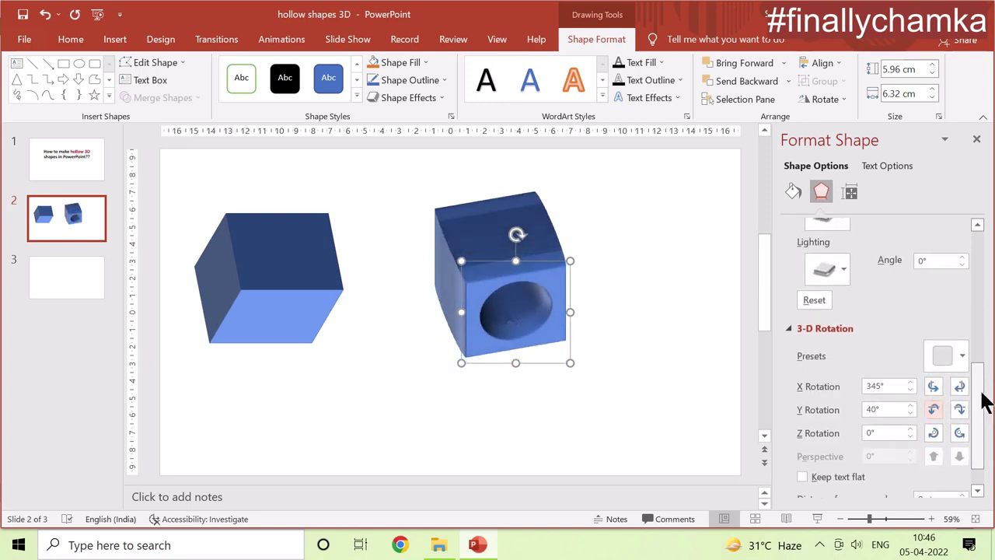
pyautogui.moveTo(981, 401); pyautogui.dragTo(979, 283)
# Reduce the holed cube's top and bottom bevel widths to 0 pt
pyautogui.click(963, 331)
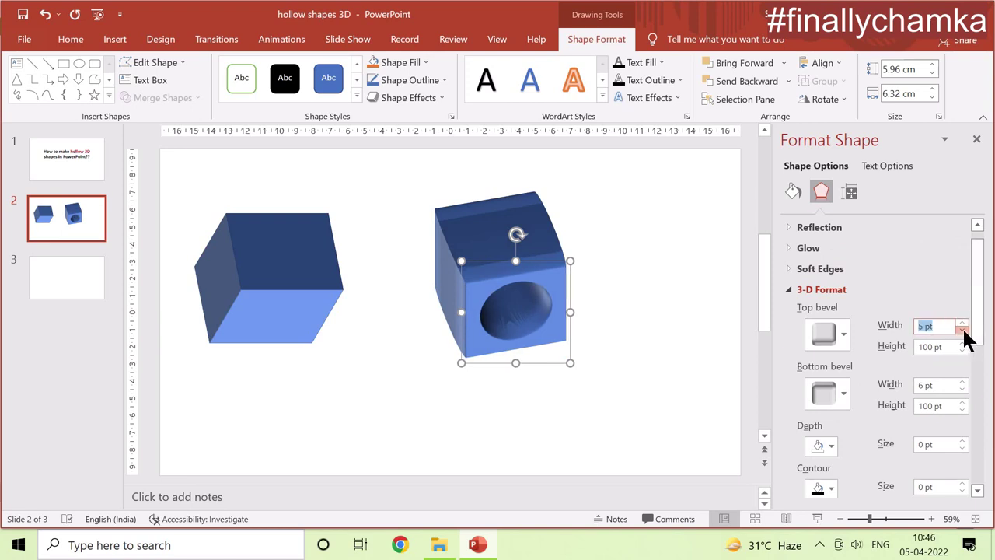
pyautogui.click(963, 331)
pyautogui.click(963, 330)
pyautogui.click(963, 330)
pyautogui.click(963, 330)
pyautogui.click(963, 330)
pyautogui.click(963, 389)
pyautogui.click(963, 389)
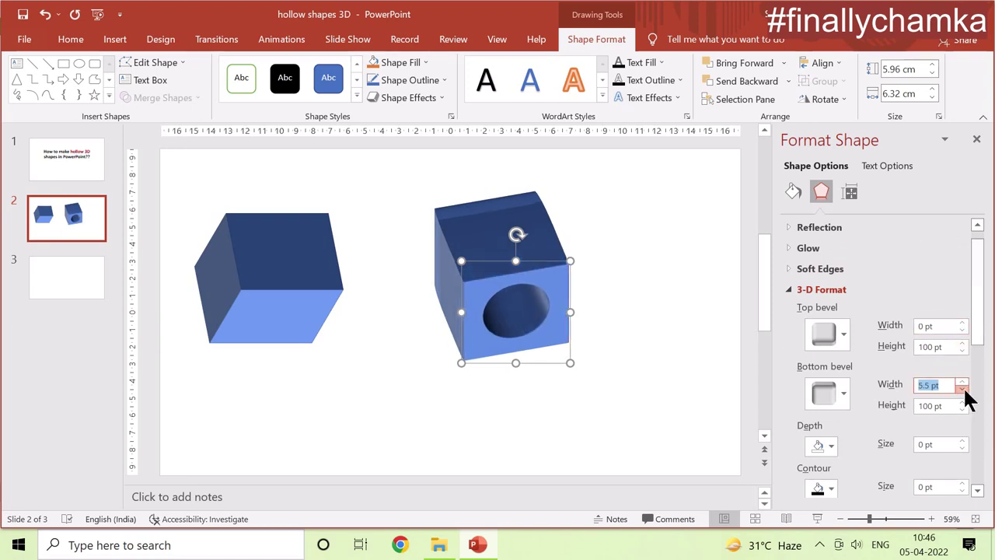
pyautogui.click(963, 389)
pyautogui.click(963, 388)
pyautogui.click(964, 388)
pyautogui.click(963, 388)
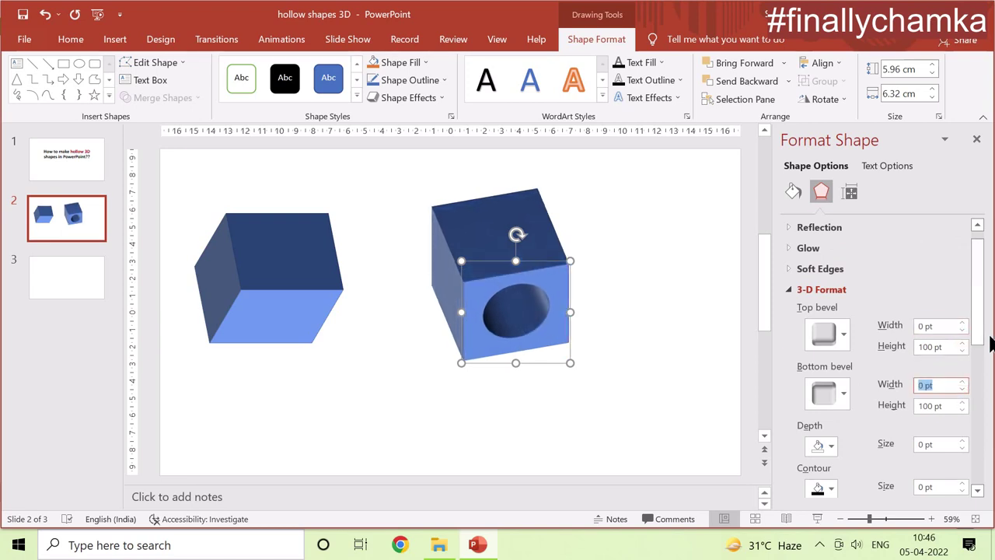
# Set No Outline on the hollow cube and then the solid cube
pyautogui.click(280, 317)
pyautogui.click(533, 291)
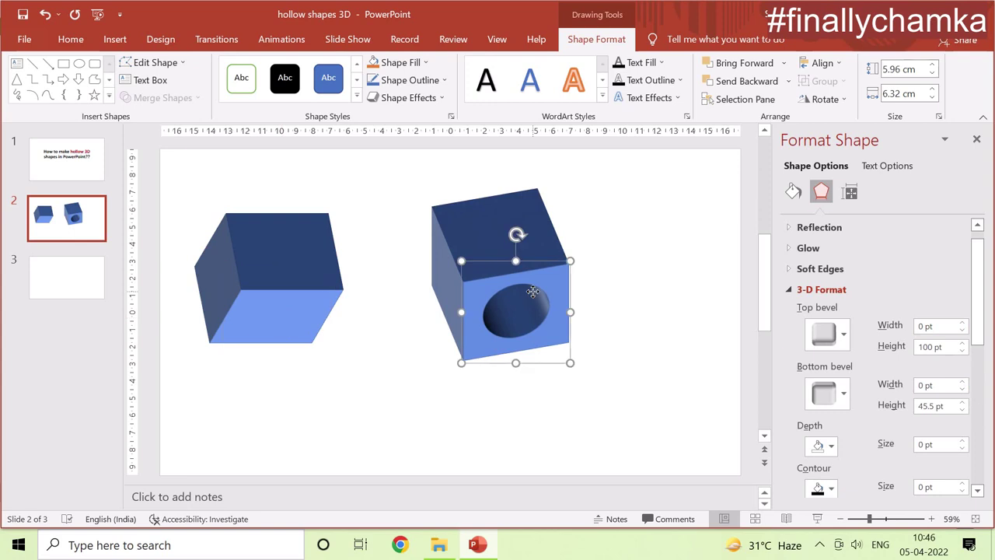
pyautogui.click(435, 81)
pyautogui.click(435, 221)
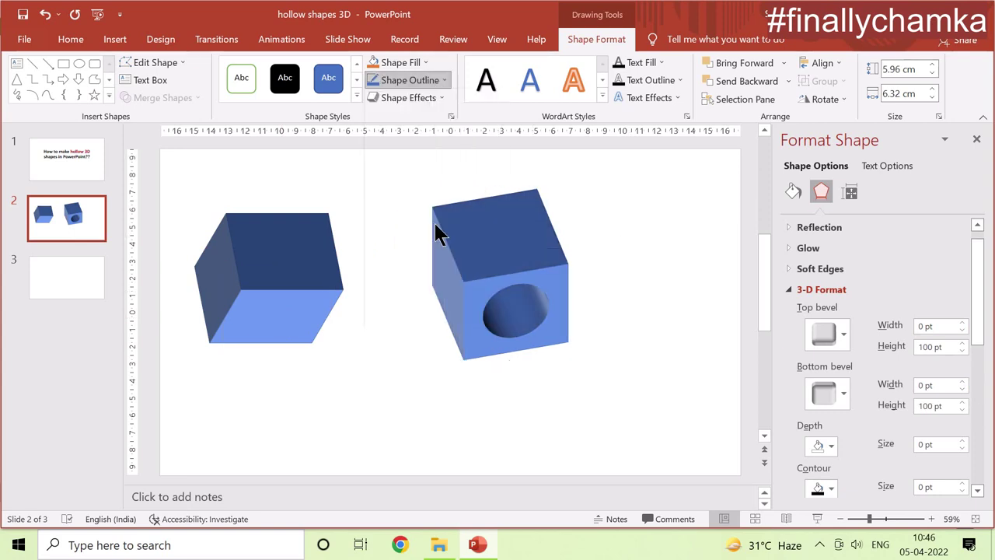
pyautogui.click(300, 279)
pyautogui.click(425, 80)
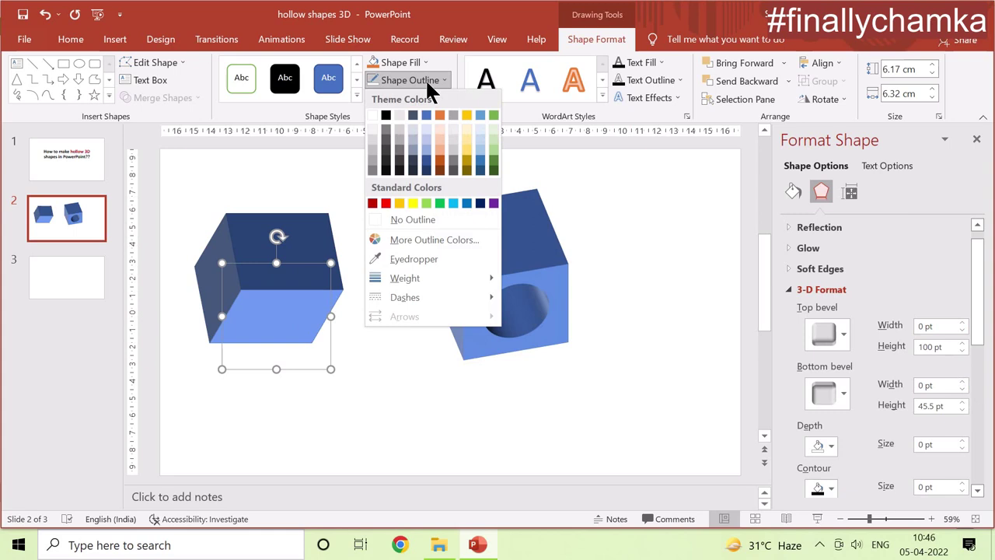
pyautogui.click(421, 219)
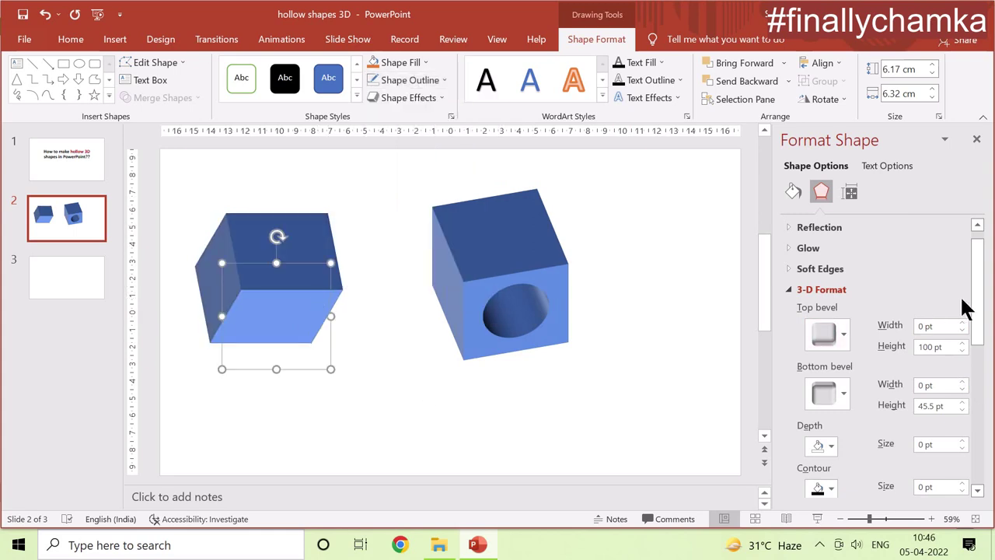
# Raise the fill transparency of the left cube and the hollow cube, the latter to 18%
pyautogui.moveTo(981, 311)
pyautogui.mouseDown()
pyautogui.moveTo(984, 433)
pyautogui.moveTo(983, 283)
pyautogui.mouseUp()
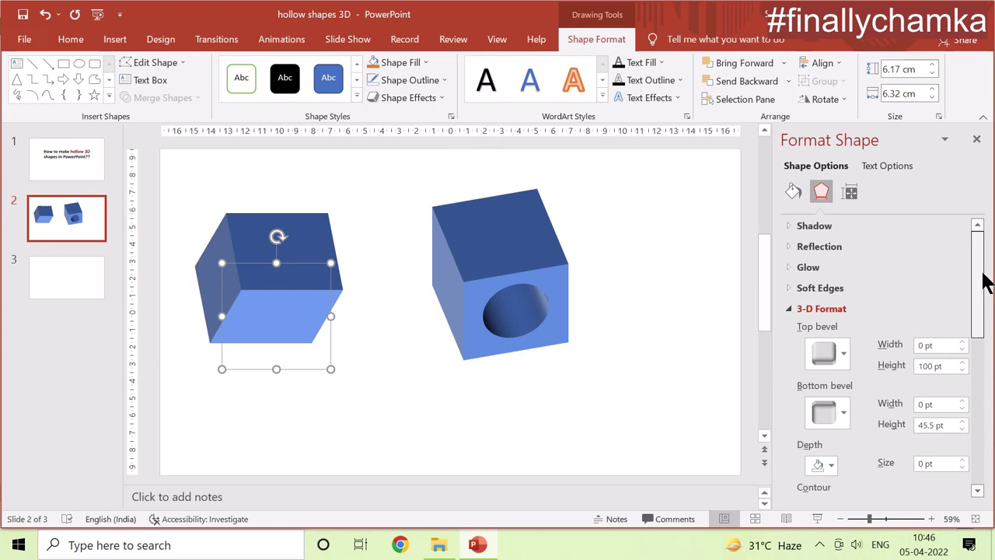
pyautogui.click(792, 191)
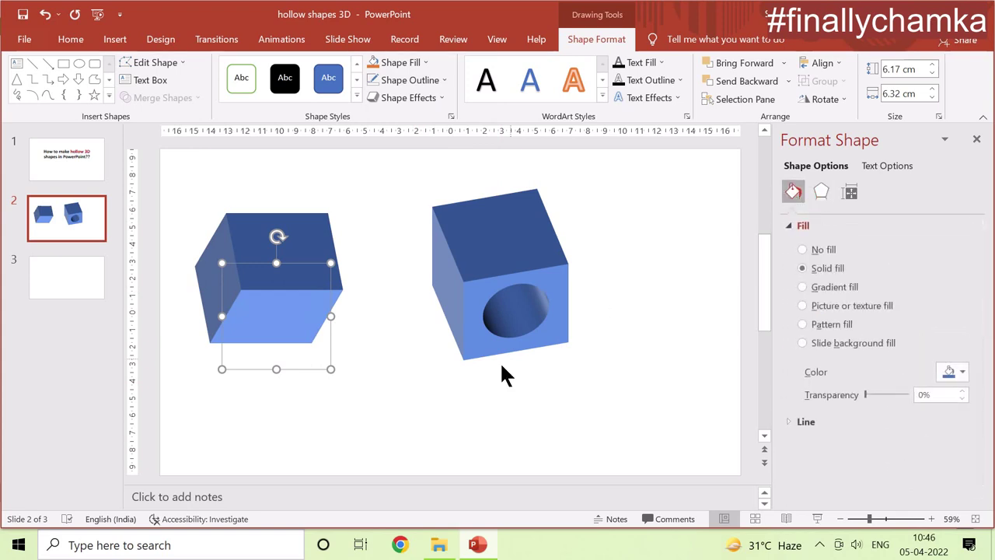
pyautogui.click(963, 393)
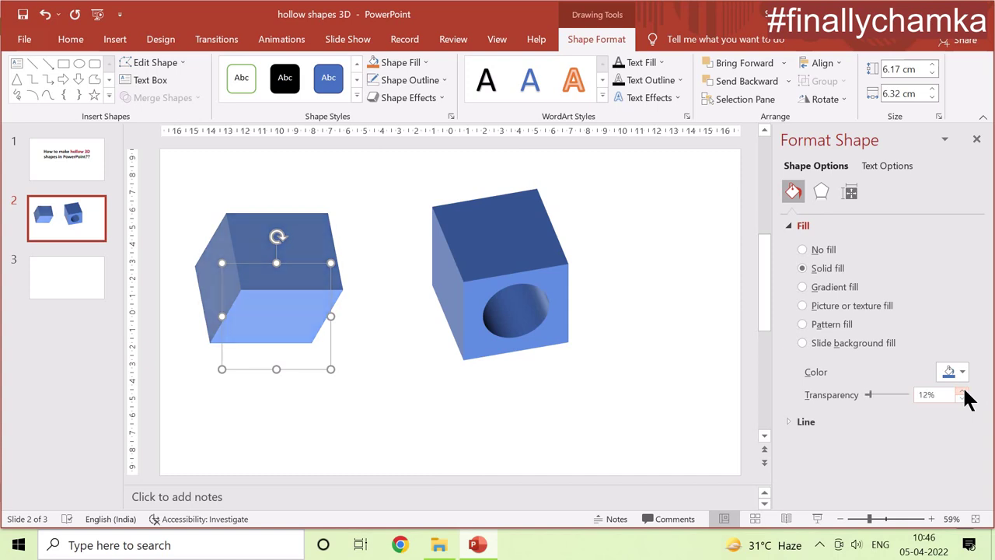
pyautogui.click(480, 307)
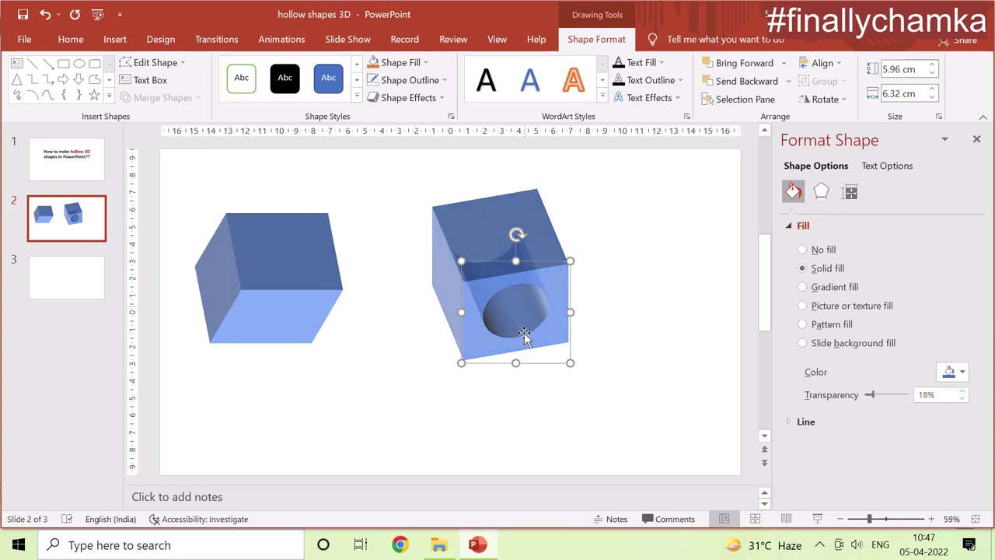
pyautogui.click(822, 191)
# Spin the hollow cube around its Y axis until its hole opens upward
pyautogui.moveTo(979, 306); pyautogui.dragTo(989, 458)
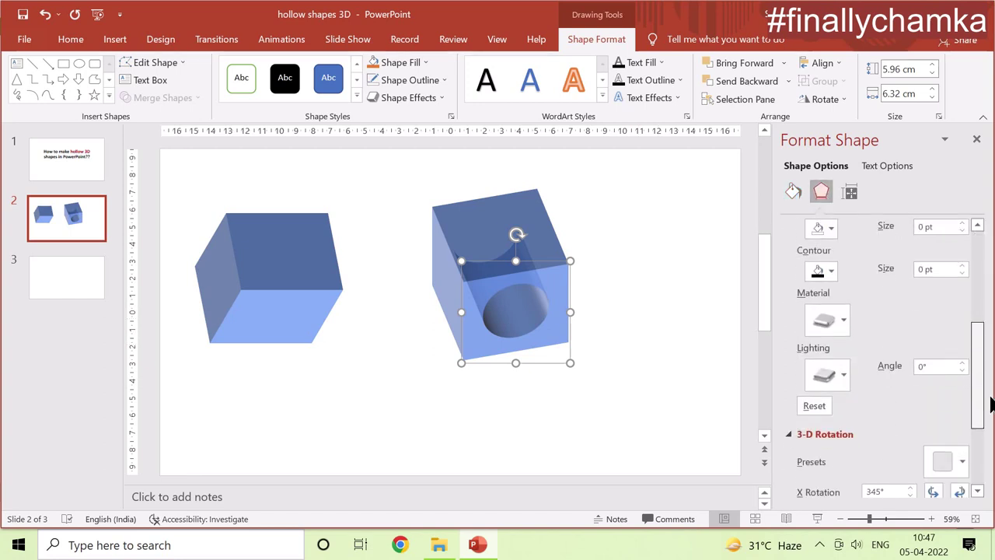
pyautogui.click(933, 369)
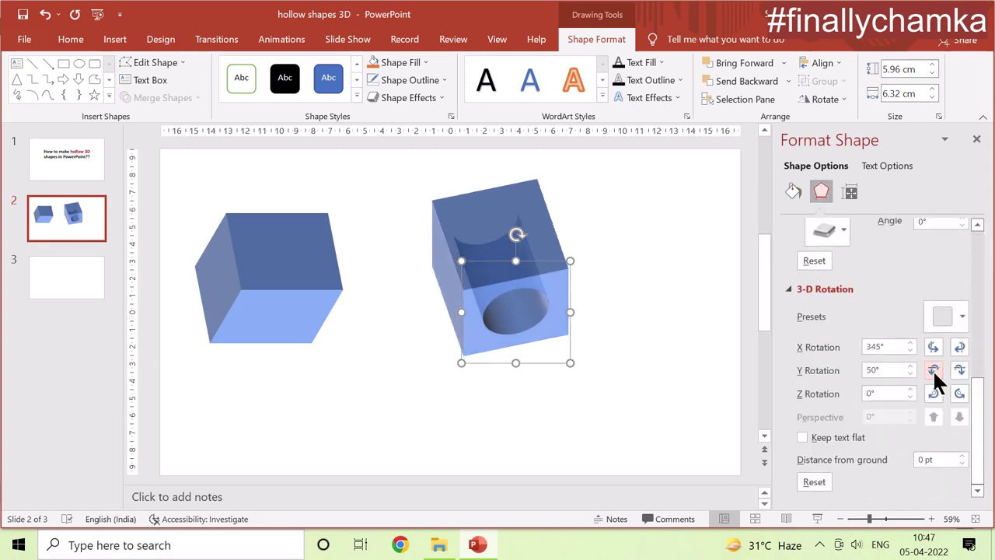
pyautogui.click(933, 370)
pyautogui.click(959, 372)
pyautogui.click(959, 372)
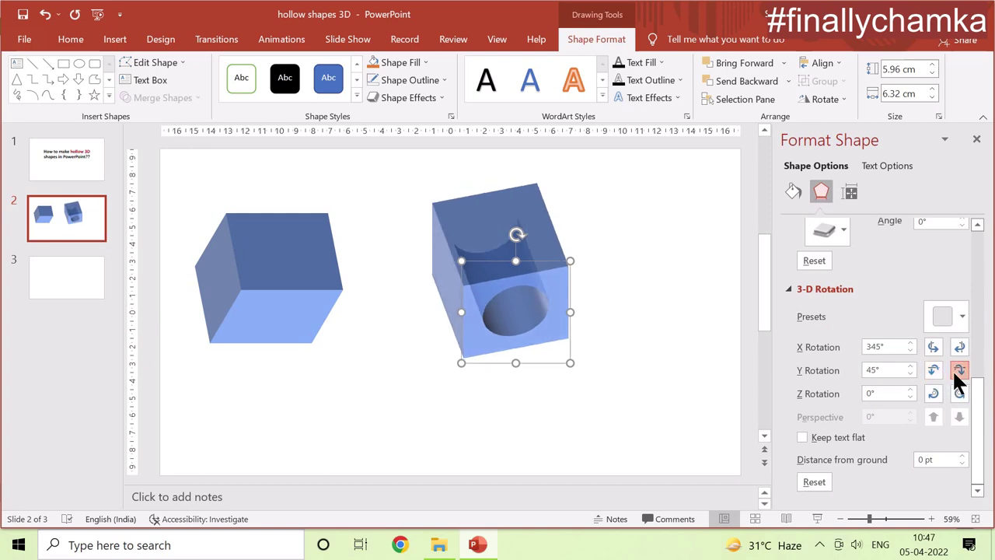
pyautogui.click(959, 372)
pyautogui.click(960, 372)
pyautogui.click(960, 372)
pyautogui.click(959, 372)
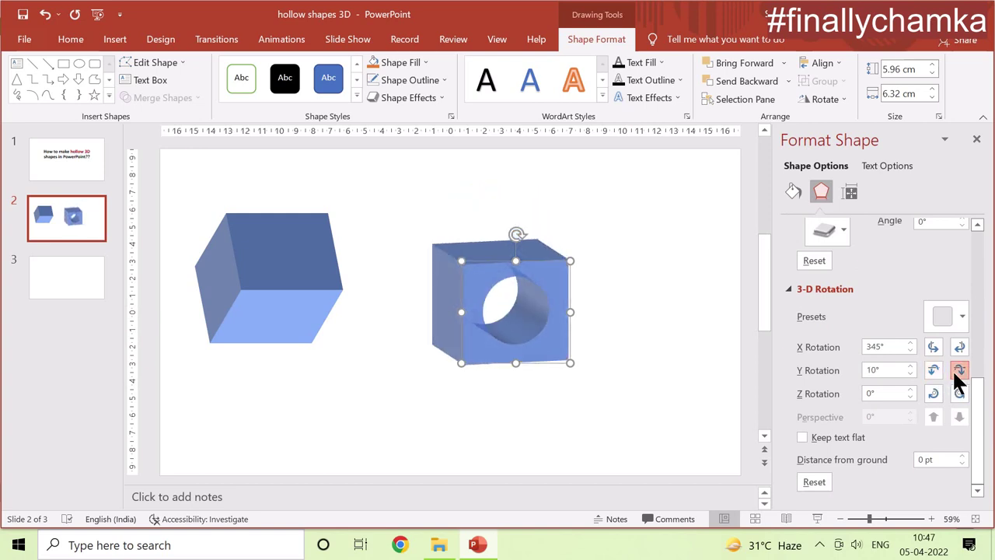
pyautogui.click(959, 371)
pyautogui.click(959, 371)
pyautogui.click(960, 372)
pyautogui.click(959, 371)
pyautogui.click(959, 371)
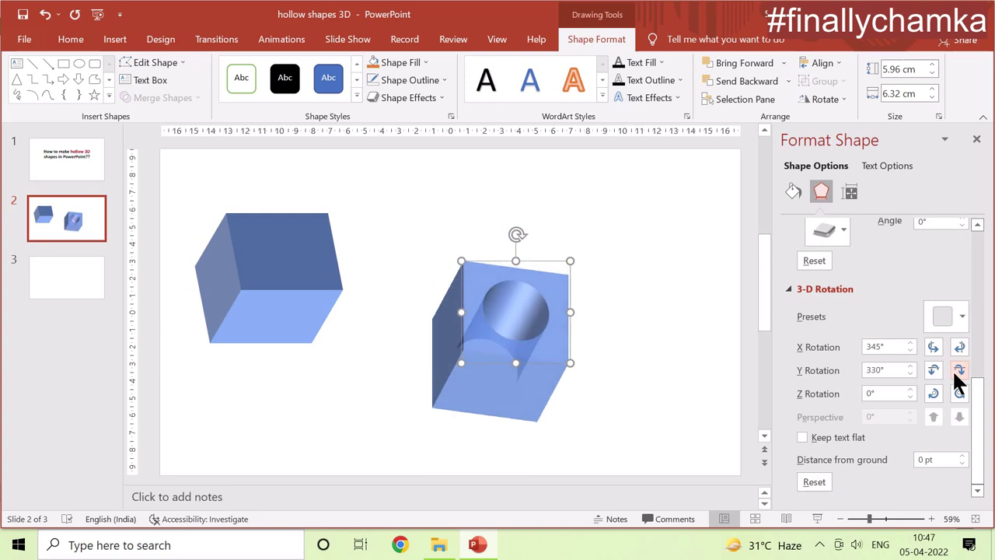
pyautogui.click(959, 371)
pyautogui.click(959, 370)
pyautogui.click(959, 370)
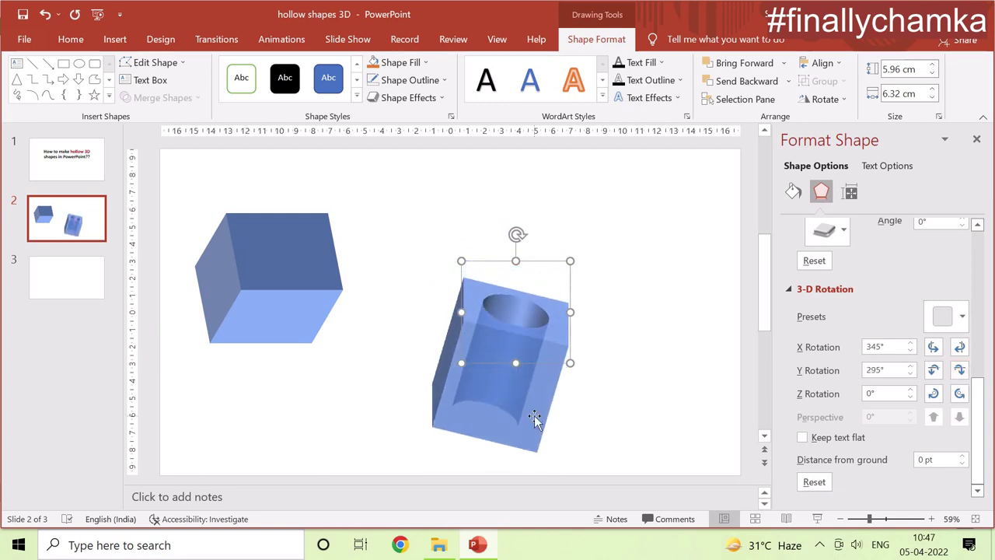
# Move the hollow cube up-left and rotate it to X 180.2°, Y 15.9°, Z 178.2°
pyautogui.moveTo(534, 416); pyautogui.dragTo(488, 381)
pyautogui.click(959, 394)
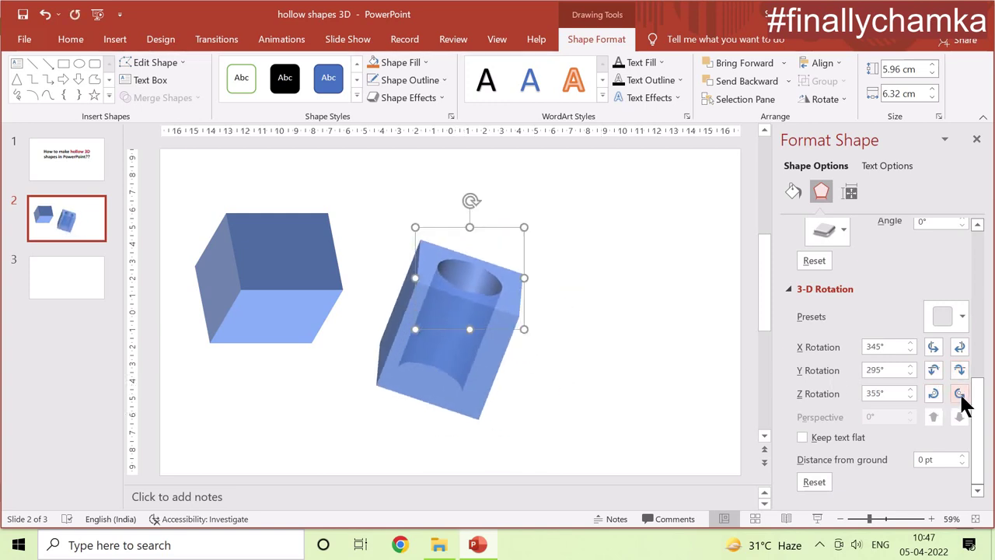
pyautogui.click(959, 394)
pyautogui.click(959, 394)
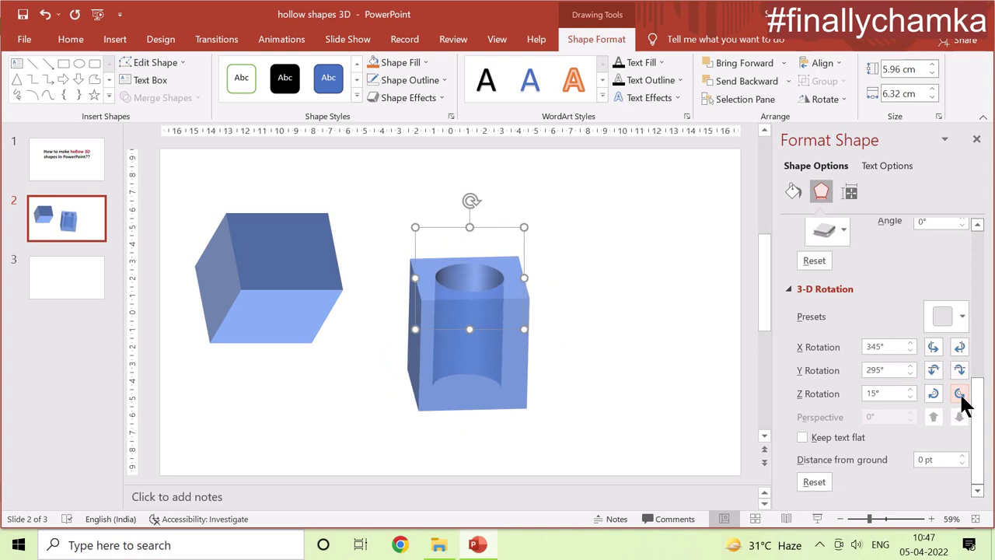
pyautogui.click(959, 347)
pyautogui.click(959, 347)
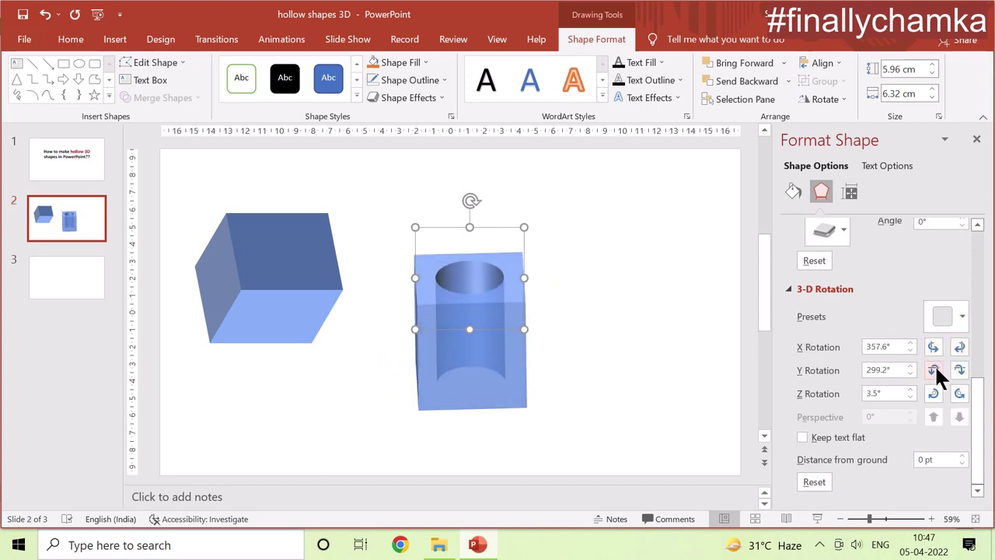
pyautogui.click(934, 370)
pyautogui.moveTo(934, 370); pyautogui.dragTo(933, 368)
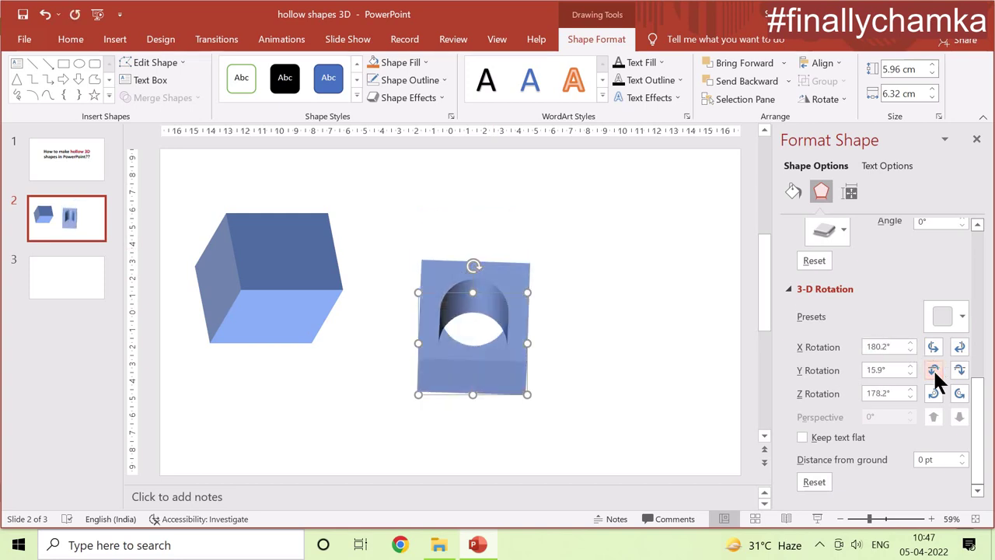
# Add a new blank slide after slide 2
pyautogui.click(574, 270)
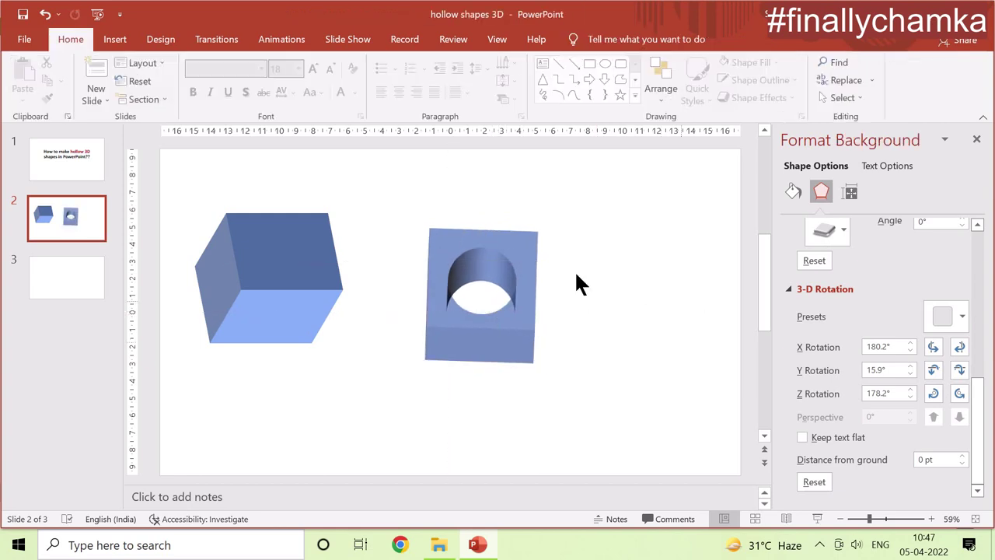
pyautogui.click(92, 77)
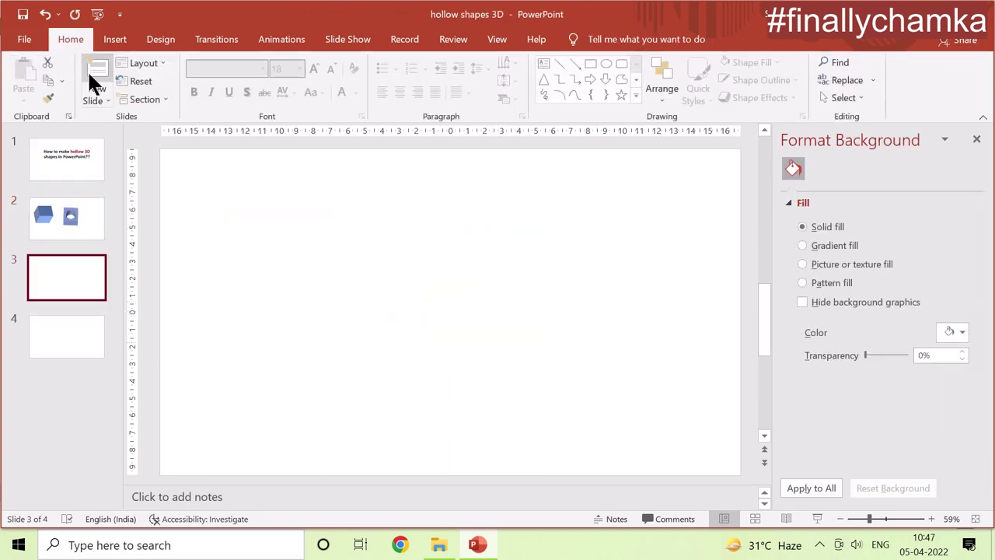
pyautogui.click(114, 39)
pyautogui.click(247, 74)
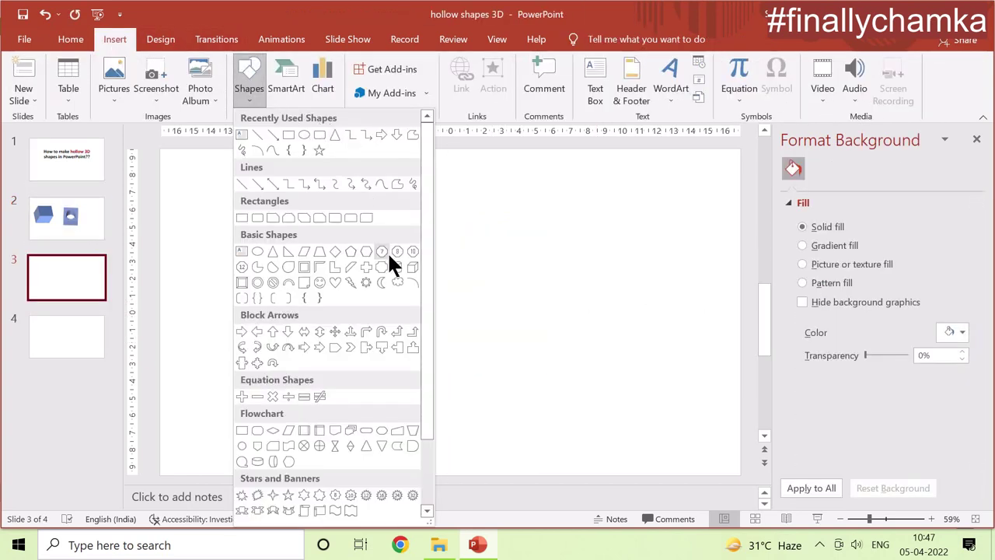
# Draw a large decagon in the slide centre and place a 5-point star over it
pyautogui.click(412, 251)
pyautogui.moveTo(318, 213); pyautogui.dragTo(526, 415)
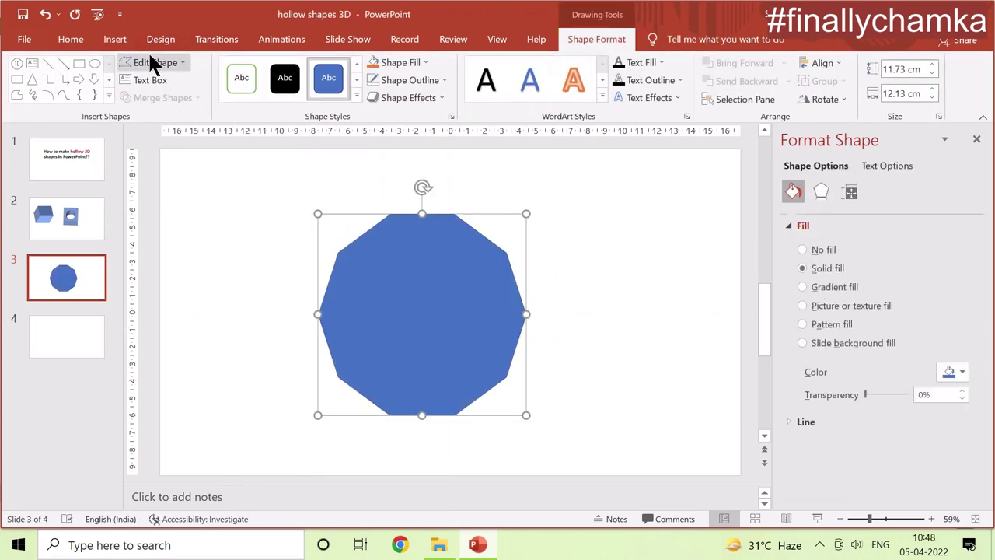
pyautogui.click(114, 42)
pyautogui.click(249, 72)
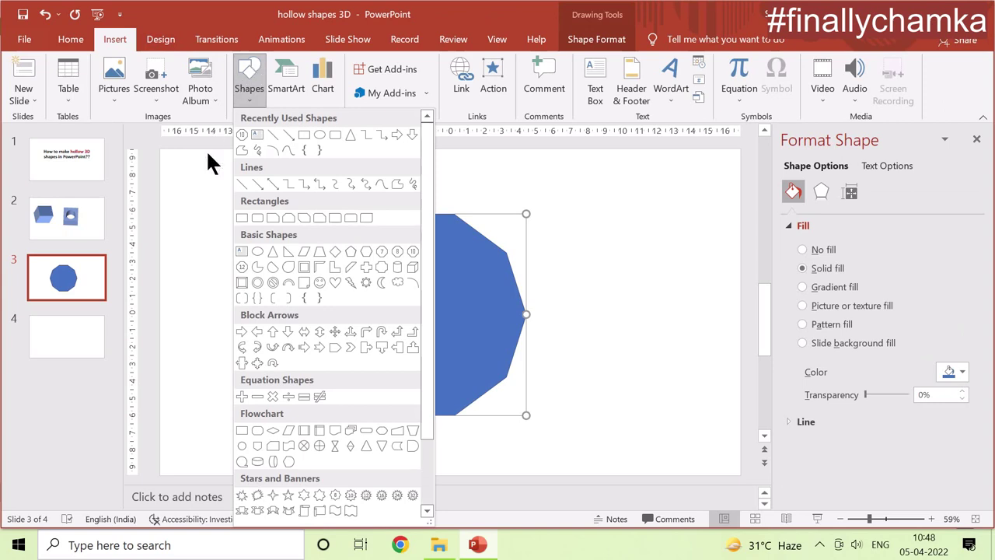
pyautogui.click(293, 493)
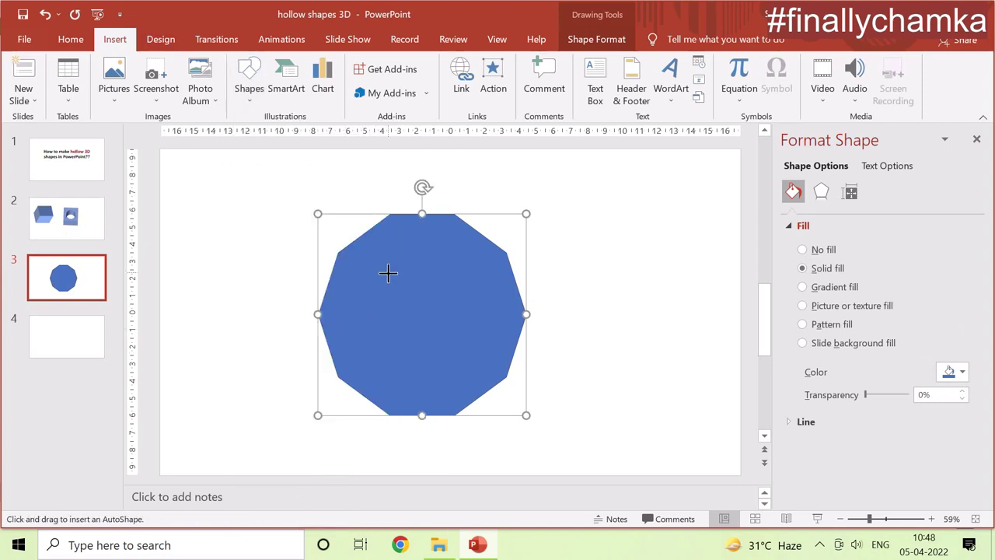
pyautogui.moveTo(510, 387); pyautogui.dragTo(511, 386)
pyautogui.moveTo(434, 343); pyautogui.dragTo(410, 329)
# Select the decagon then the star and apply Merge Shapes > Subtract
pyautogui.click(257, 268)
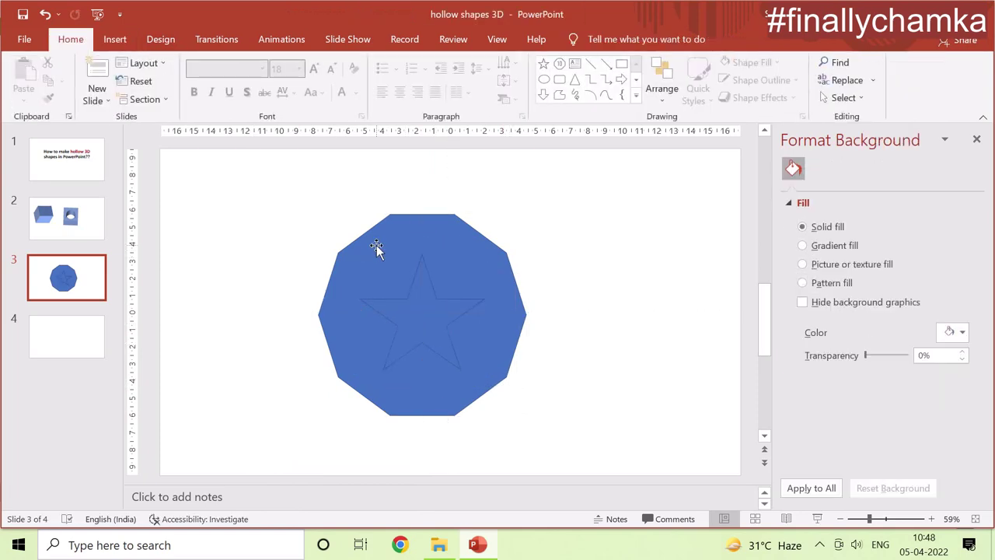
pyautogui.click(379, 249)
pyautogui.keyDown('shift'); pyautogui.click(429, 311); pyautogui.keyUp('shift')
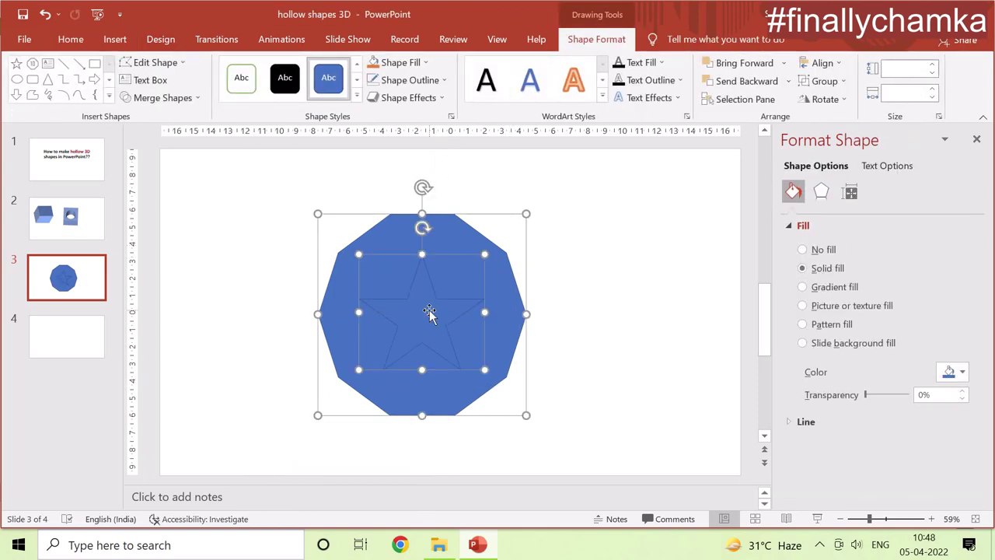
pyautogui.click(198, 98)
pyautogui.click(161, 191)
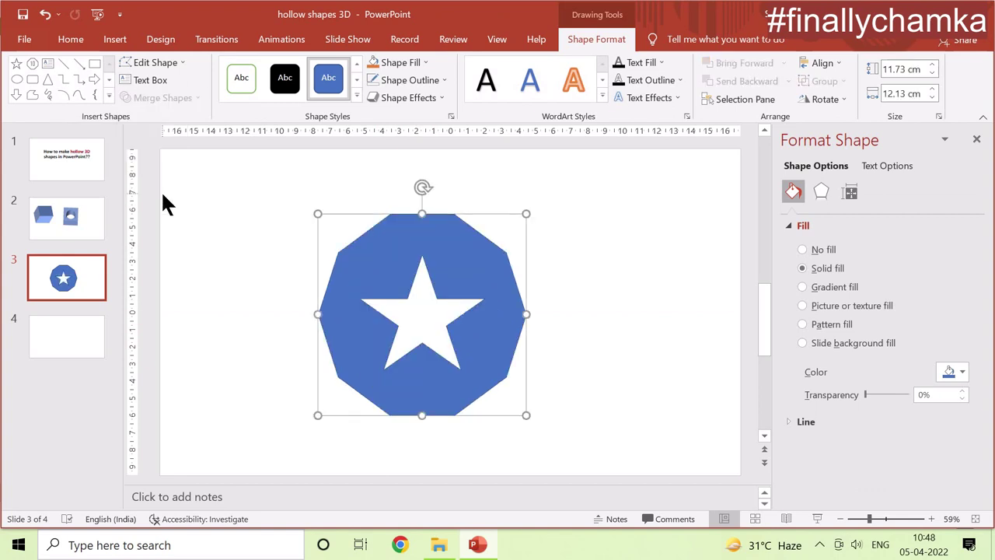
# In 3-D Format, give the decagon a top bevel with 0 pt width
pyautogui.click(410, 97)
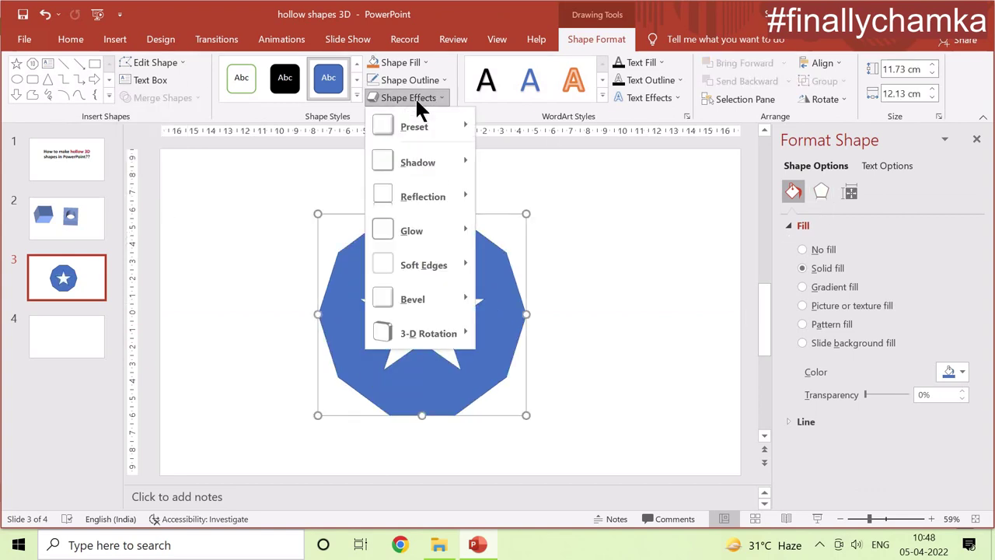
pyautogui.moveTo(428, 332)
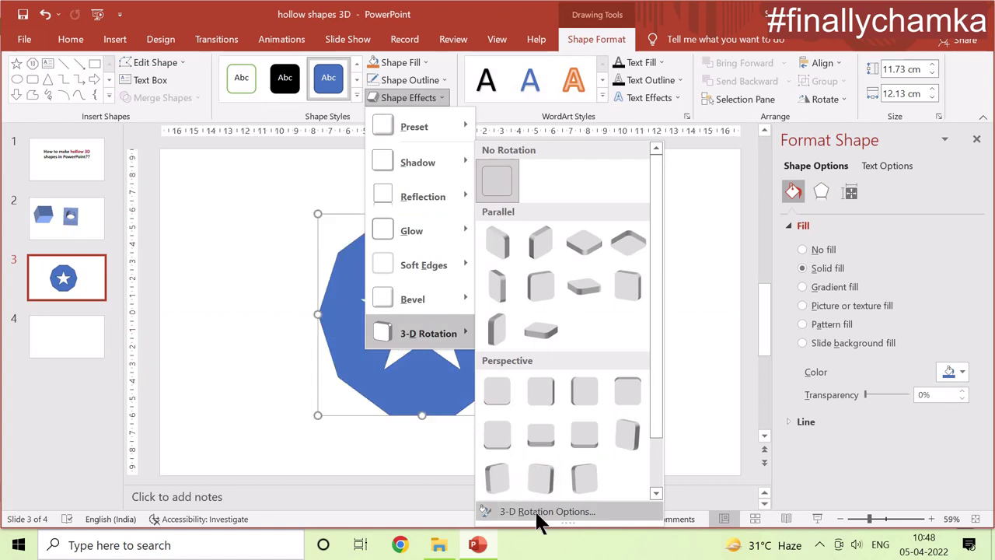
pyautogui.click(535, 510)
pyautogui.click(961, 363)
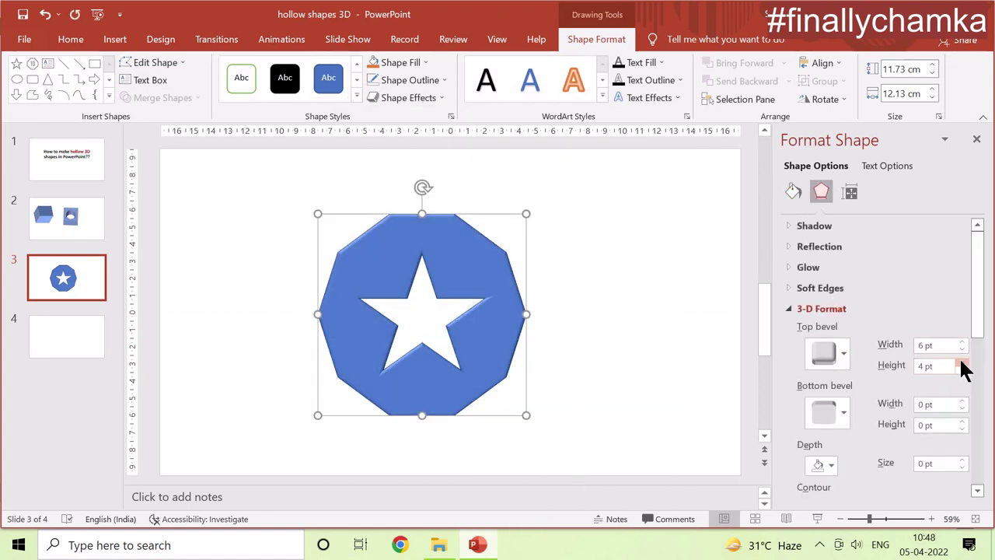
pyautogui.click(962, 362)
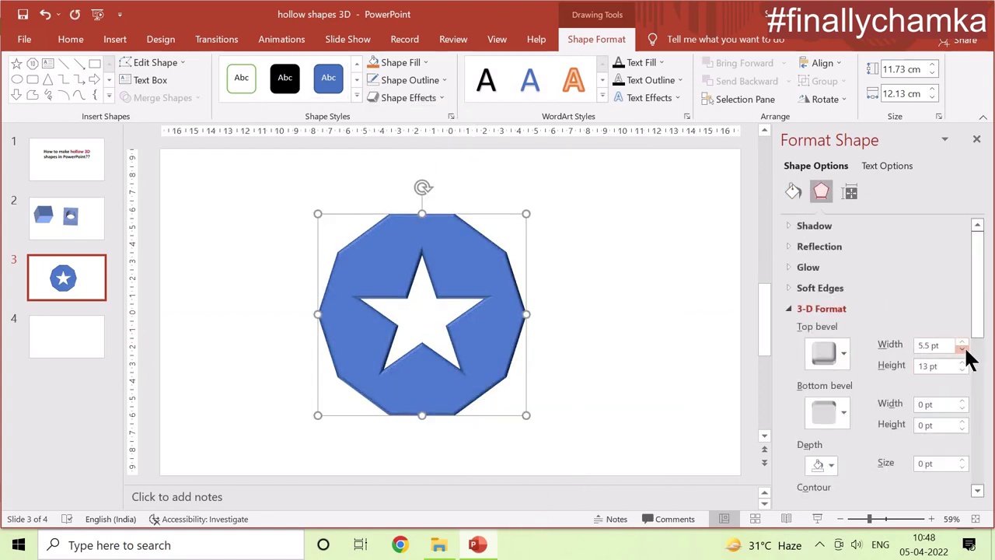
pyautogui.click(963, 349)
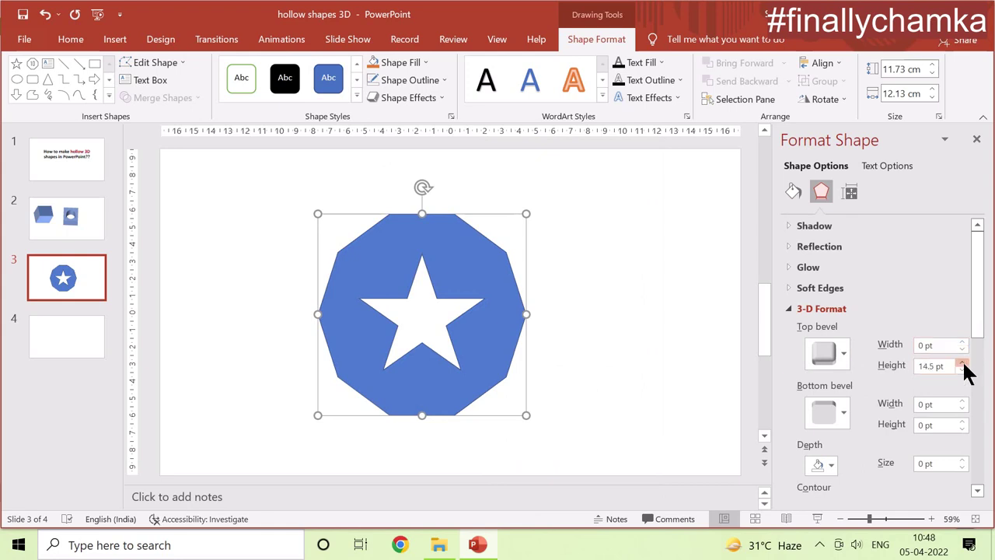
pyautogui.moveTo(976, 356); pyautogui.dragTo(975, 447)
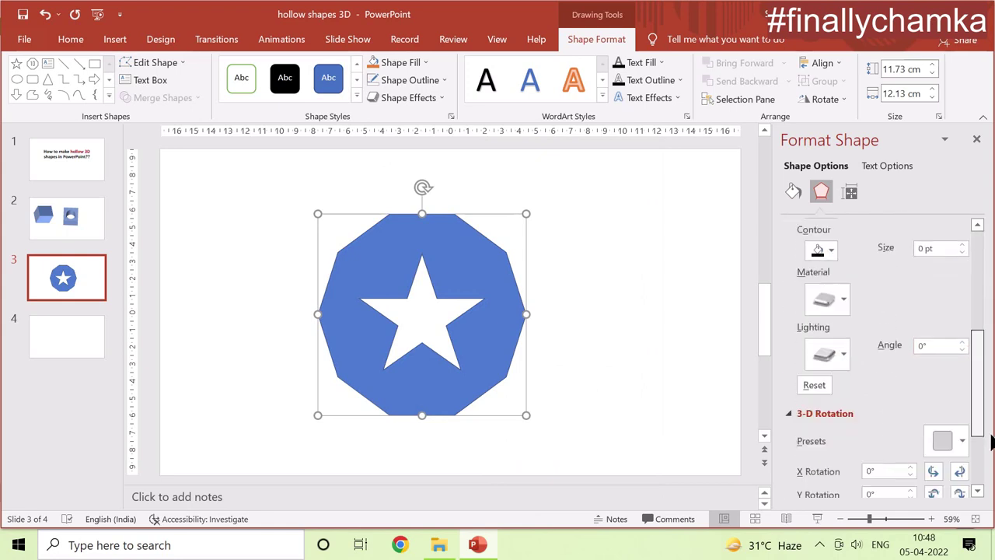
# Tilt the star-cut decagon sideways with repeated 3-D rotation steps
pyautogui.click(938, 387)
pyautogui.click(939, 388)
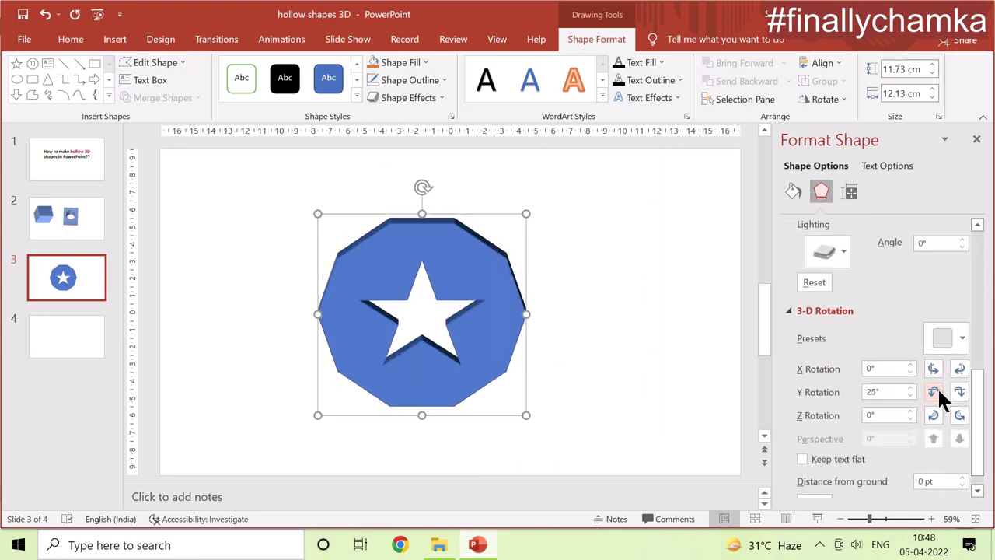
pyautogui.click(938, 387)
pyautogui.click(939, 388)
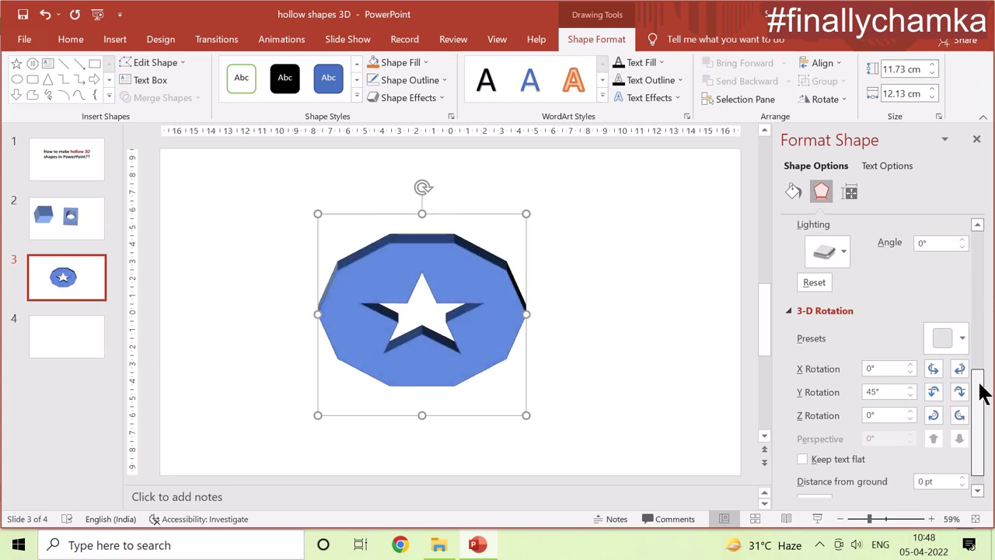
# Set the top bevel height to 200 pt to extrude the prism
pyautogui.moveTo(977, 385); pyautogui.dragTo(984, 268)
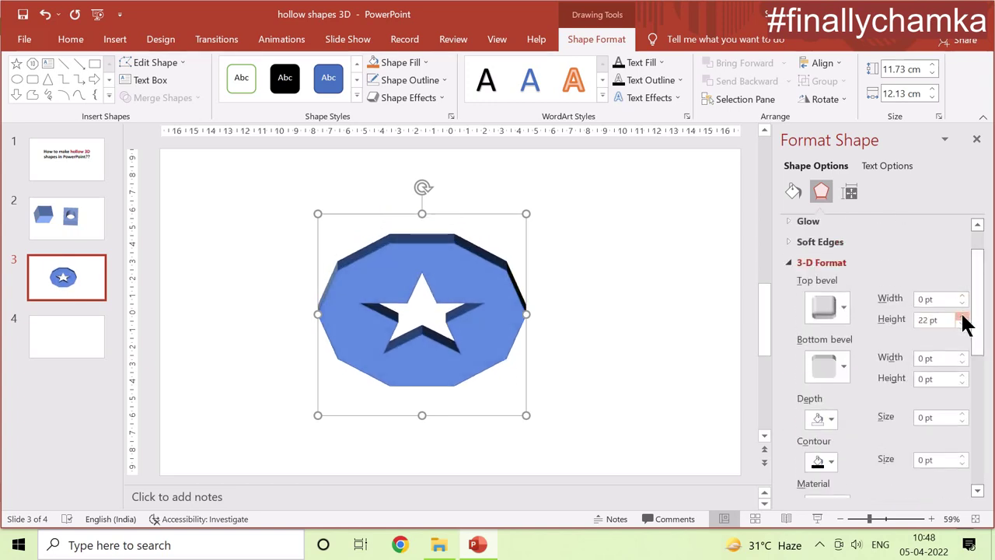
pyautogui.moveTo(962, 317); pyautogui.dragTo(962, 316)
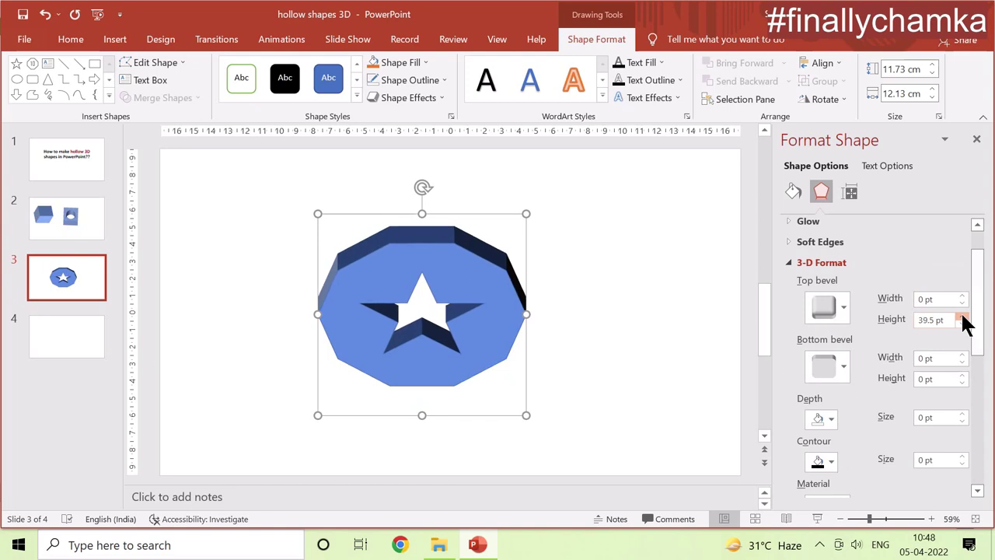
pyautogui.moveTo(963, 318); pyautogui.dragTo(963, 317)
pyautogui.press('BackSpace')
pyautogui.write('2')
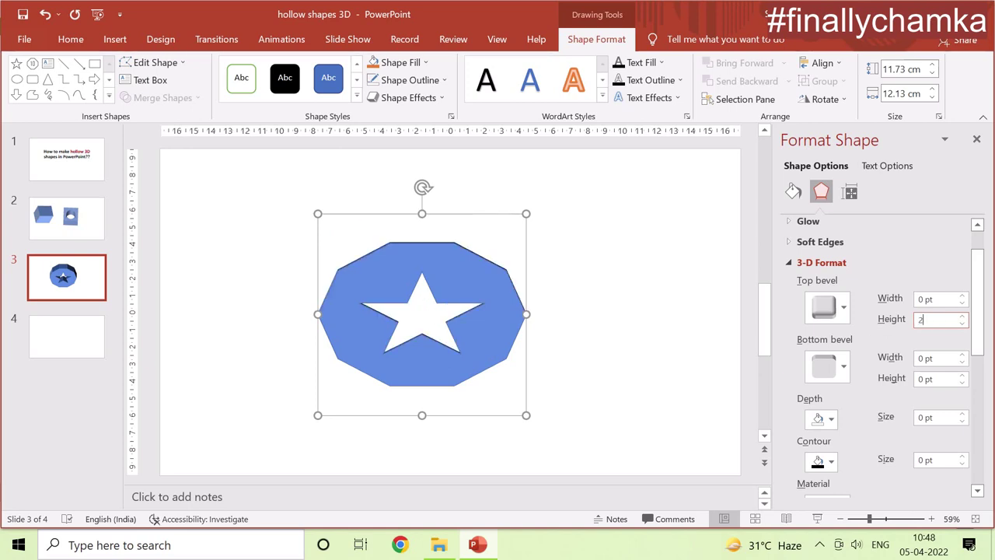
pyautogui.write('00')
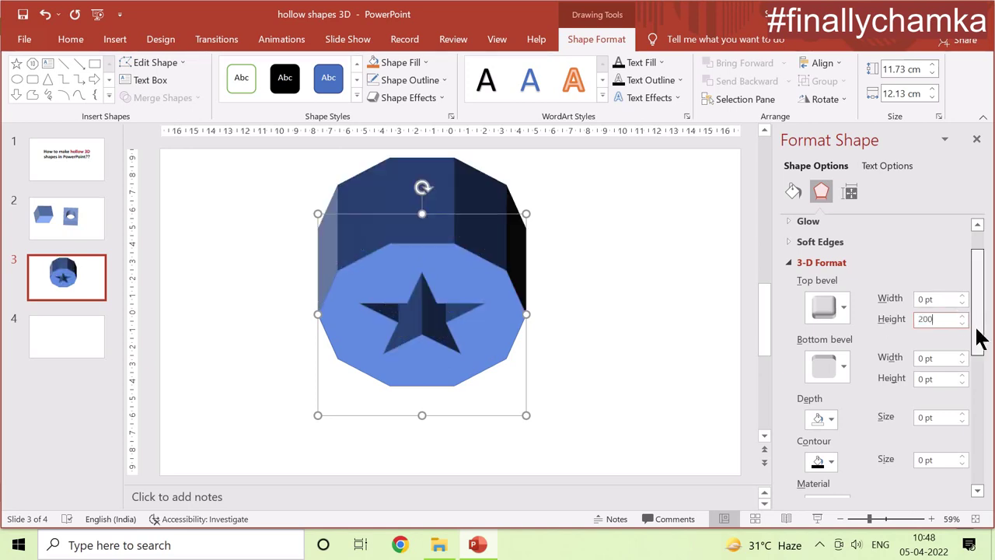
# Adjust X, Y and Z rotation so the star face turns toward the viewer
pyautogui.moveTo(980, 338); pyautogui.dragTo(978, 433)
pyautogui.click(937, 402)
pyautogui.click(935, 380)
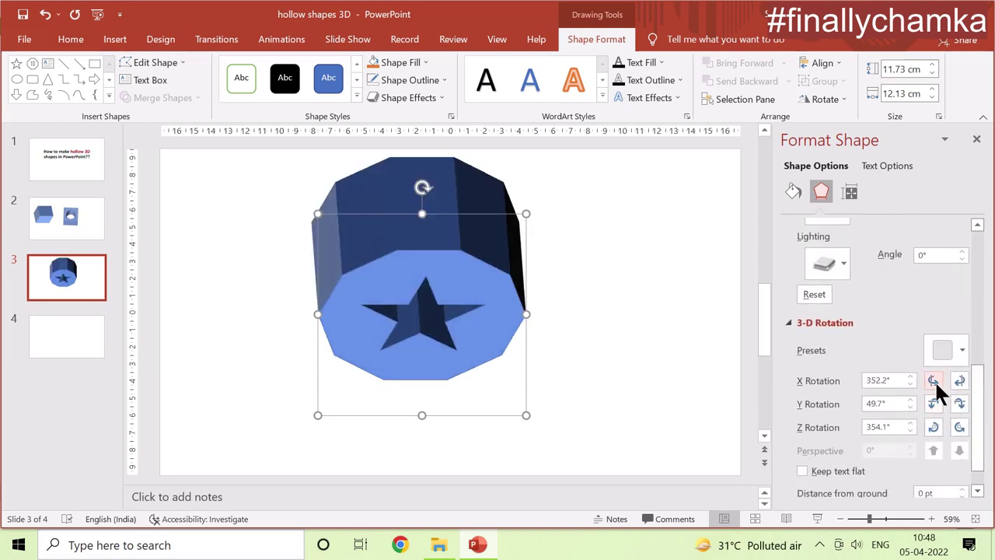
pyautogui.click(934, 380)
pyautogui.click(934, 380)
pyautogui.click(934, 380)
pyautogui.click(934, 427)
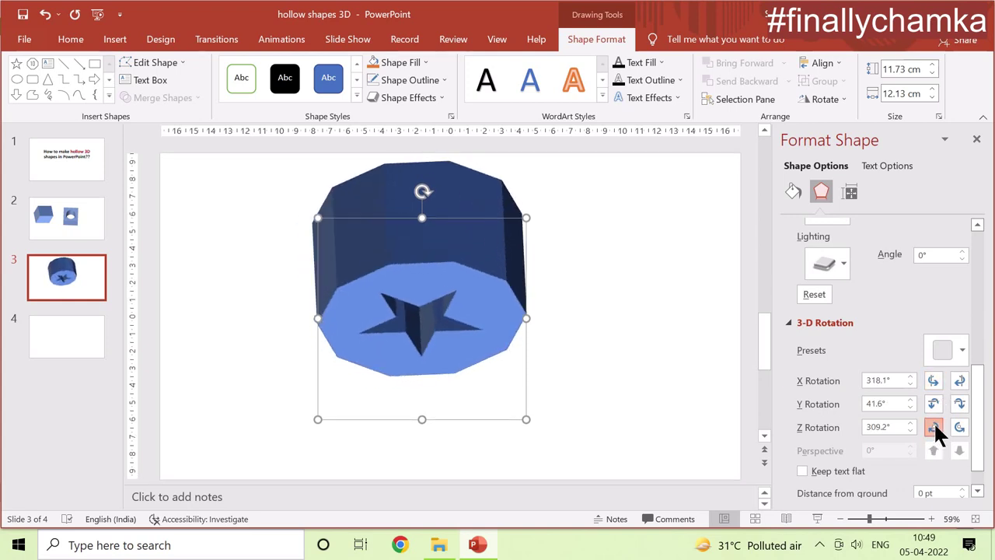
pyautogui.click(956, 404)
pyautogui.click(955, 404)
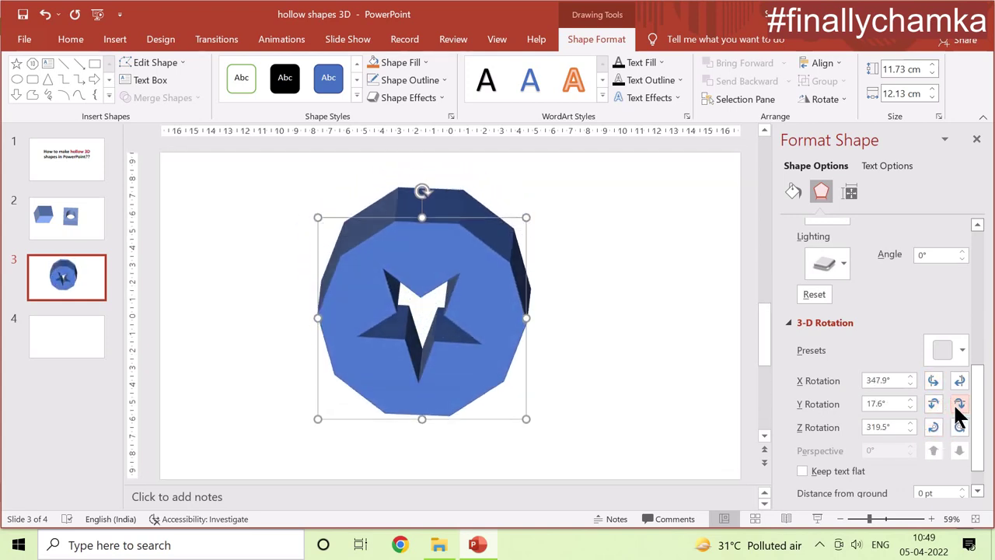
pyautogui.click(956, 405)
pyautogui.click(956, 405)
# Fill the prism orange at 14% transparency
pyautogui.click(793, 191)
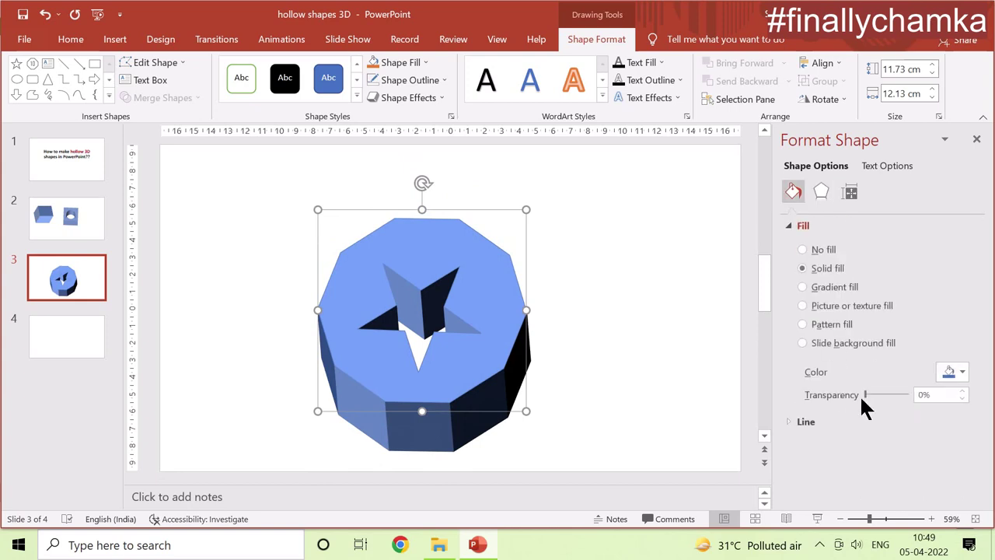
pyautogui.click(962, 391)
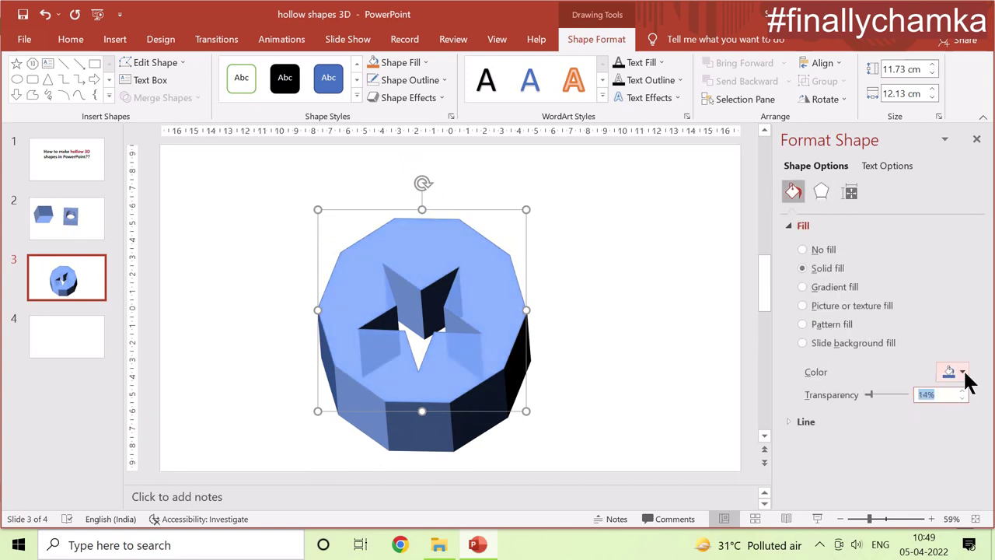
pyautogui.click(963, 373)
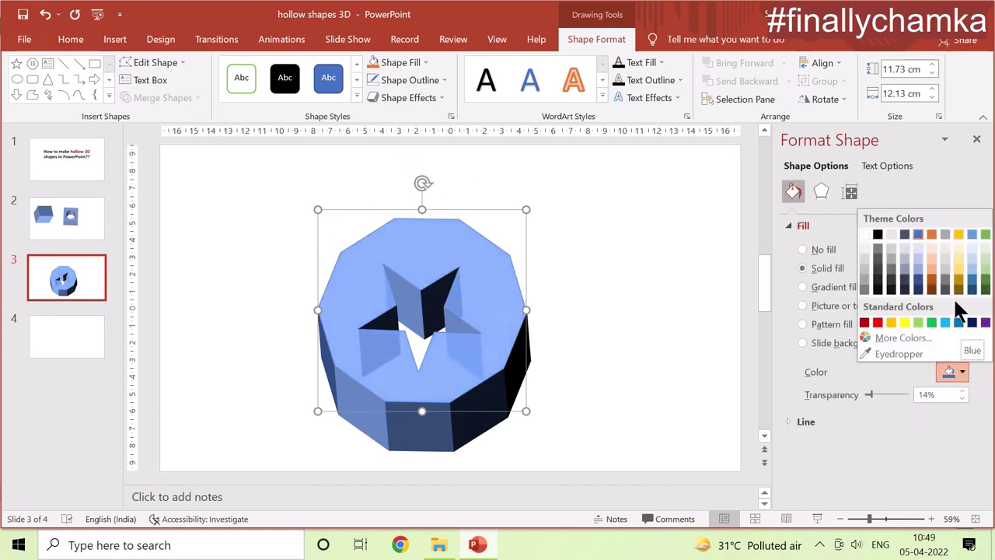
pyautogui.press('Escape')
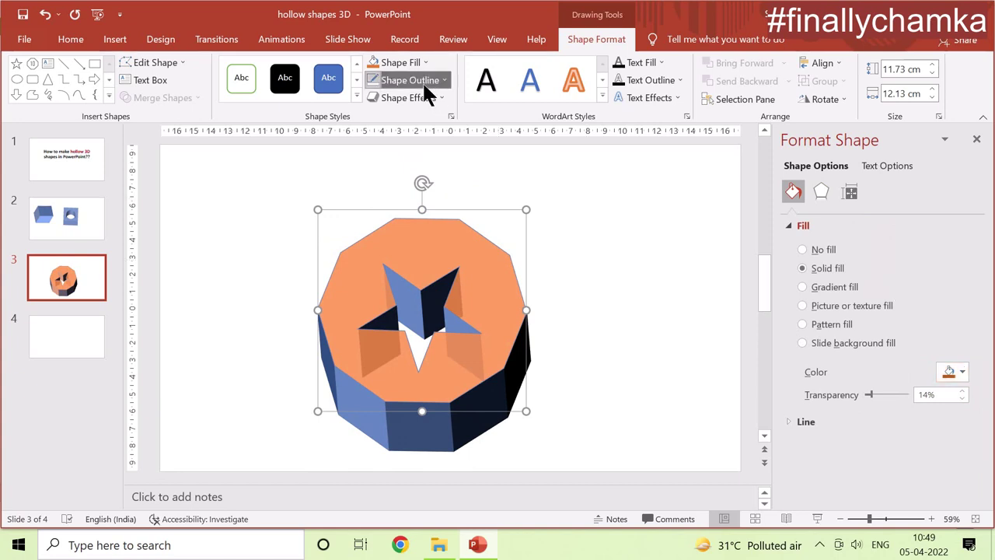
# Remove the prism's outline and move it up and to the left
pyautogui.click(423, 81)
pyautogui.click(431, 220)
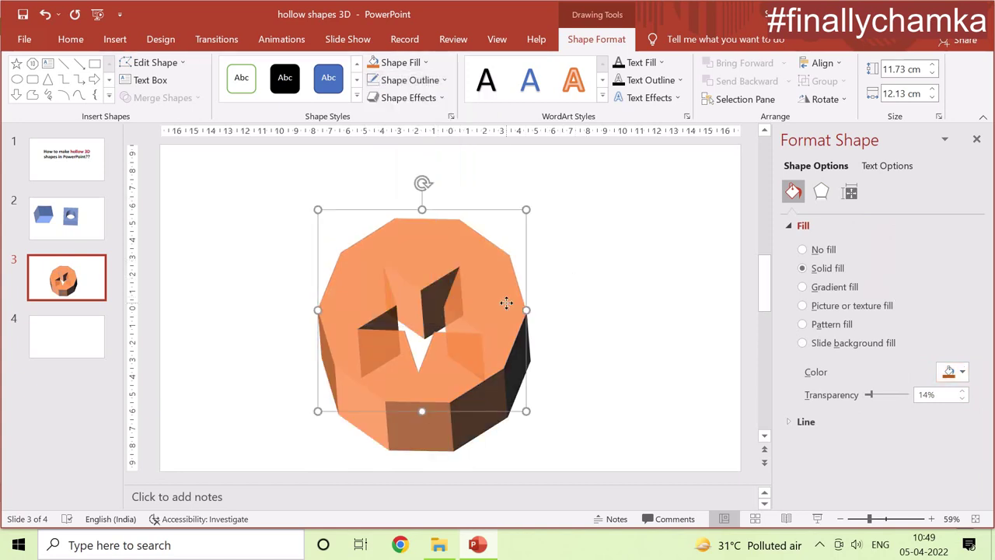
pyautogui.moveTo(506, 303)
pyautogui.mouseDown()
pyautogui.moveTo(396, 278)
pyautogui.moveTo(638, 271)
pyautogui.mouseUp()
# Give the copy a black outline and a slightly transparent cyan fill
pyautogui.click(424, 81)
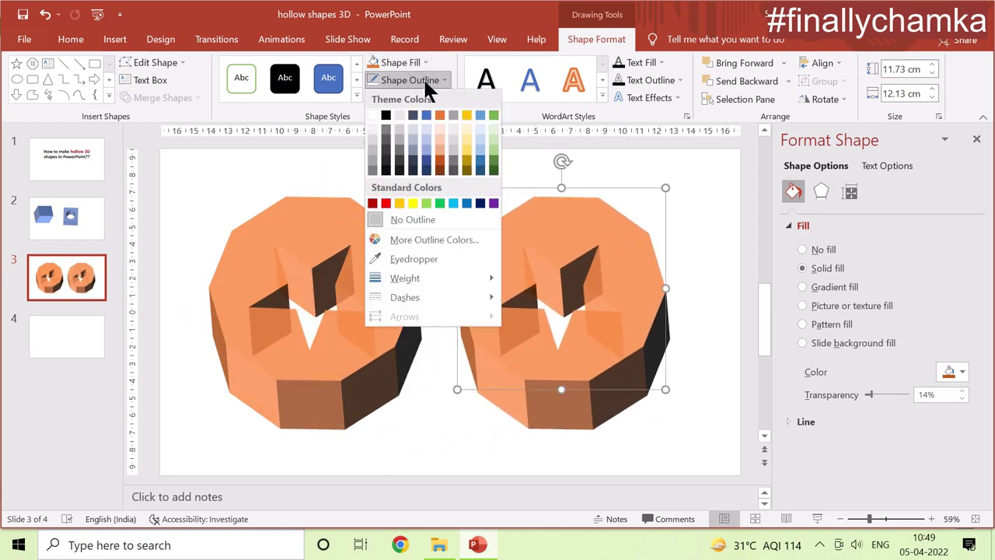
pyautogui.click(385, 115)
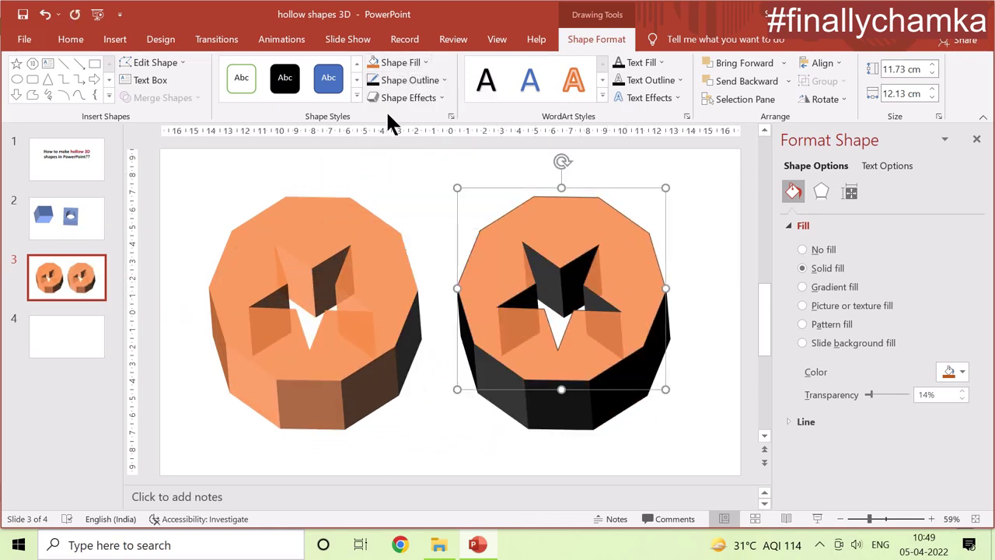
pyautogui.click(400, 62)
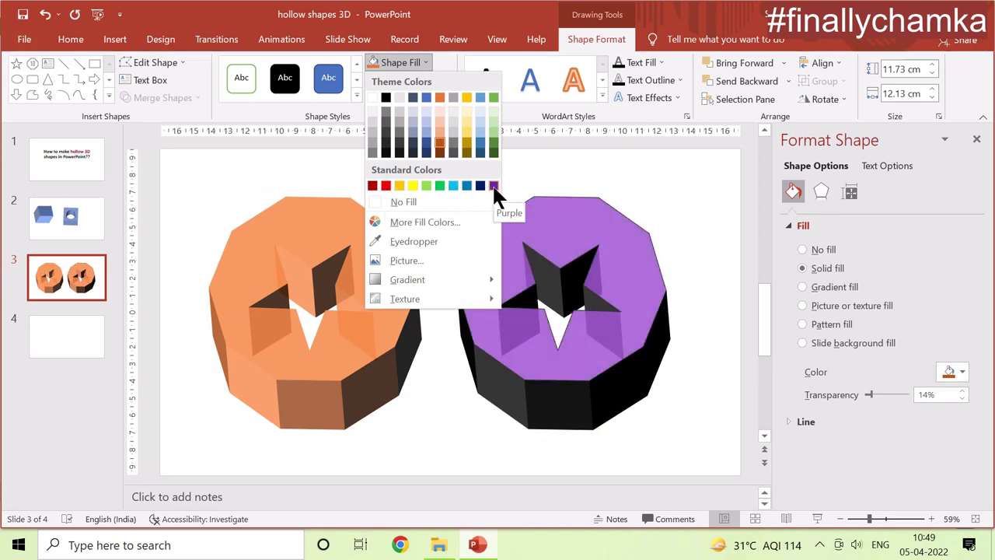
pyautogui.click(453, 185)
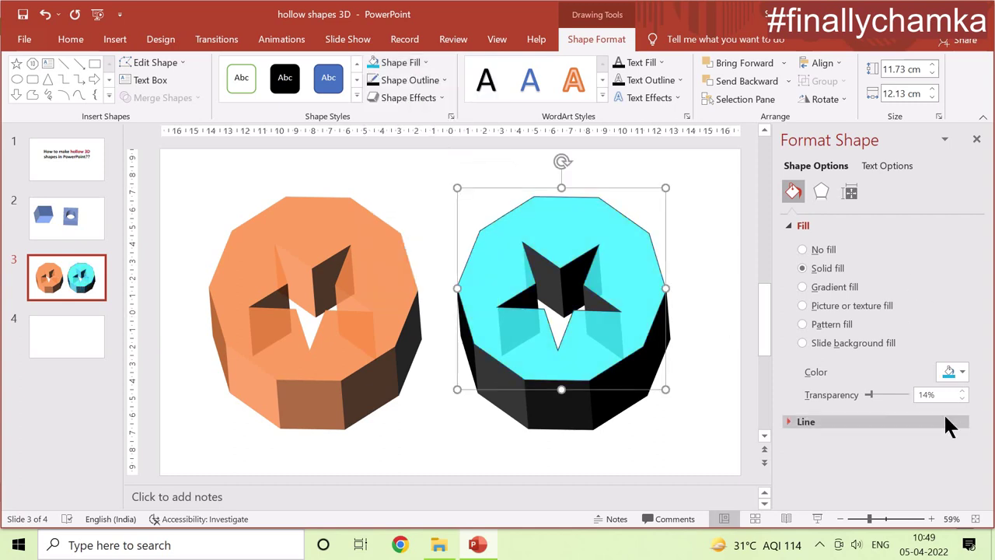
pyautogui.click(962, 391)
pyautogui.click(962, 391)
# Rotate the cyan copy to a different upright 3D angle
pyautogui.click(820, 191)
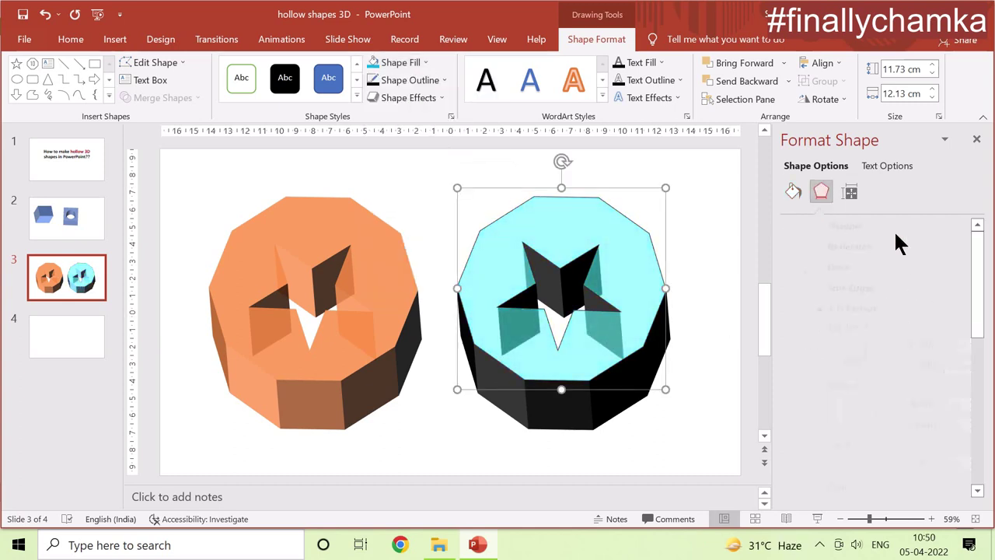
pyautogui.moveTo(977, 249); pyautogui.dragTo(979, 444)
pyautogui.click(932, 356)
pyautogui.click(959, 380)
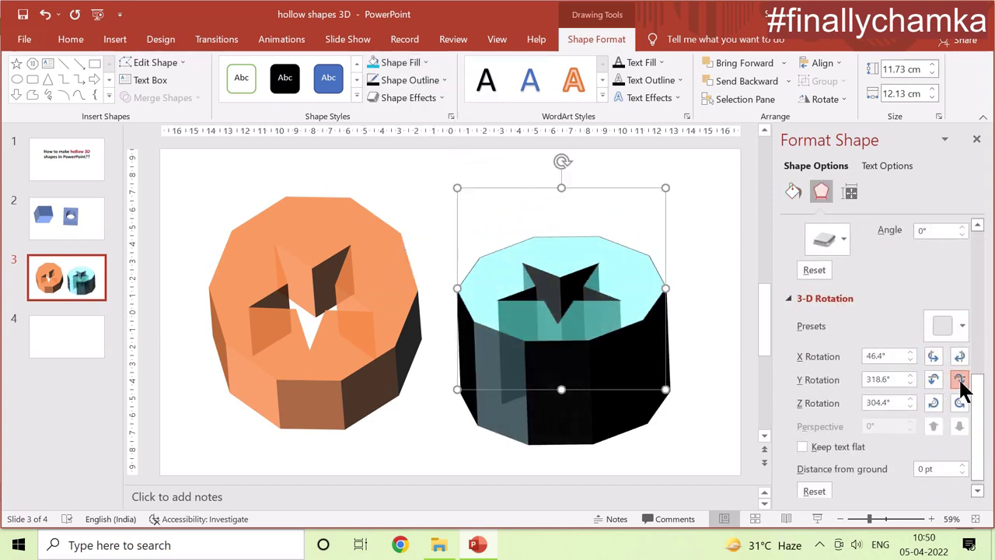
# Give the cyan copy a light green outline and add a new title slide
pyautogui.click(444, 80)
pyautogui.click(491, 130)
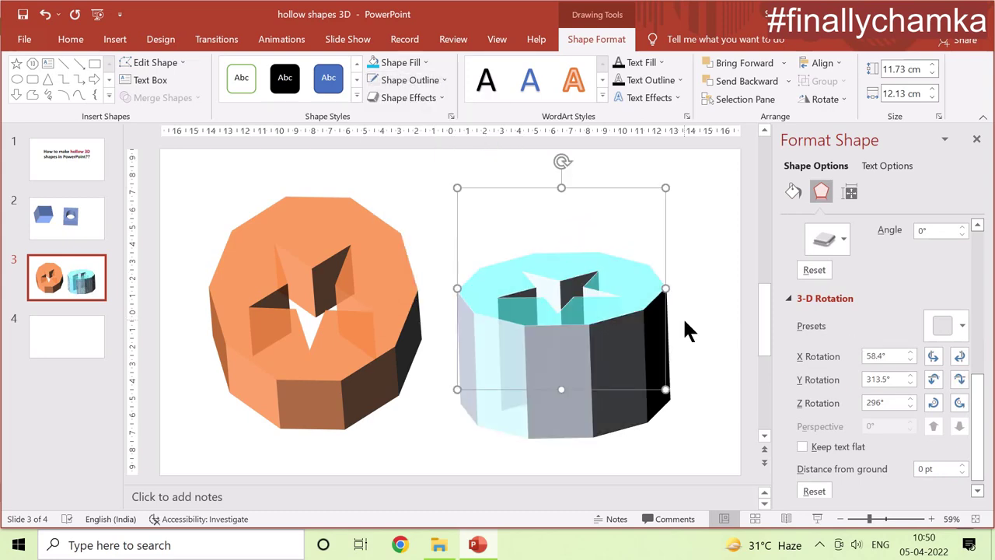
pyautogui.click(54, 287)
pyautogui.click(98, 82)
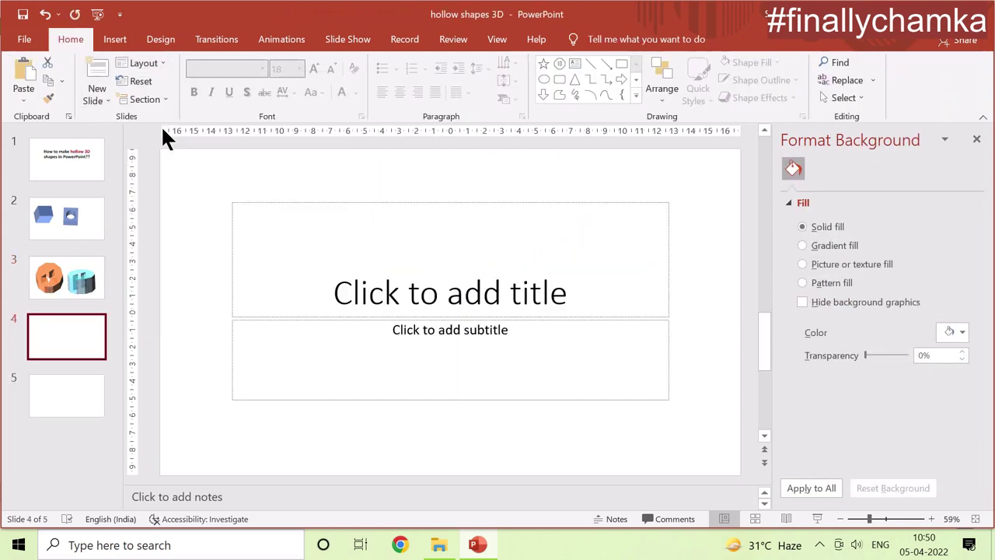
# Title slide 4 'Thank you!!' in dark red text enlarged to 88 pt
pyautogui.click(450, 293)
pyautogui.write('Thank you!!')
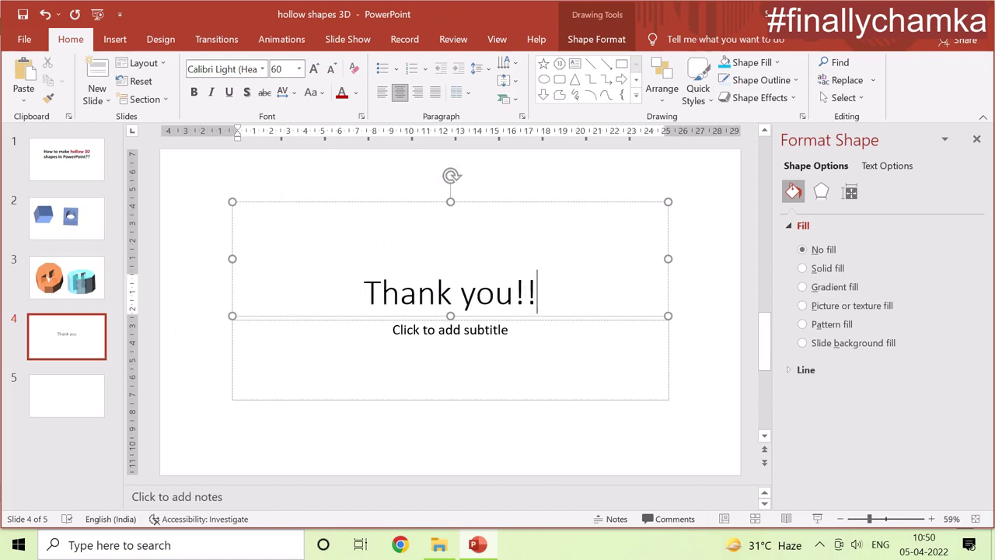
pyautogui.hotkey('ctrl', 'a')
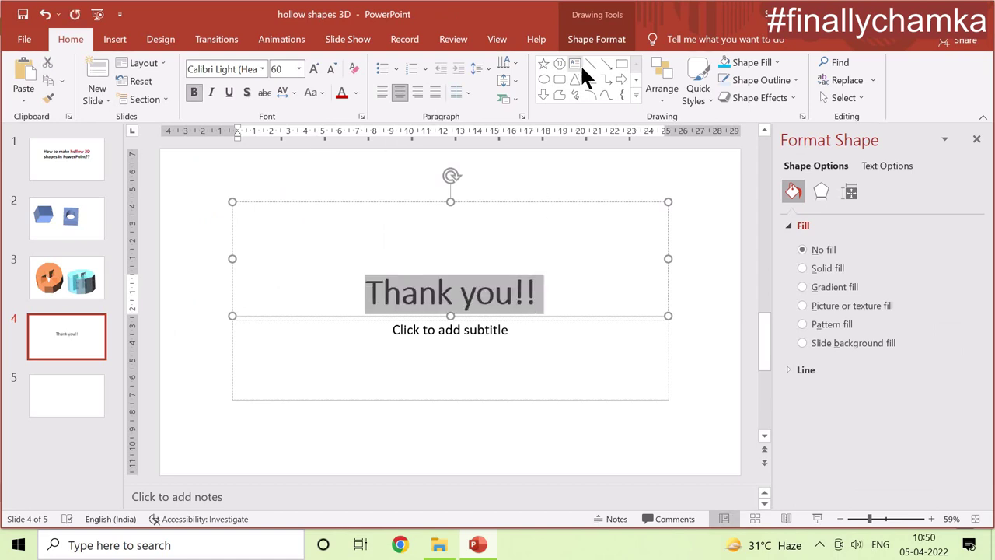
pyautogui.click(337, 93)
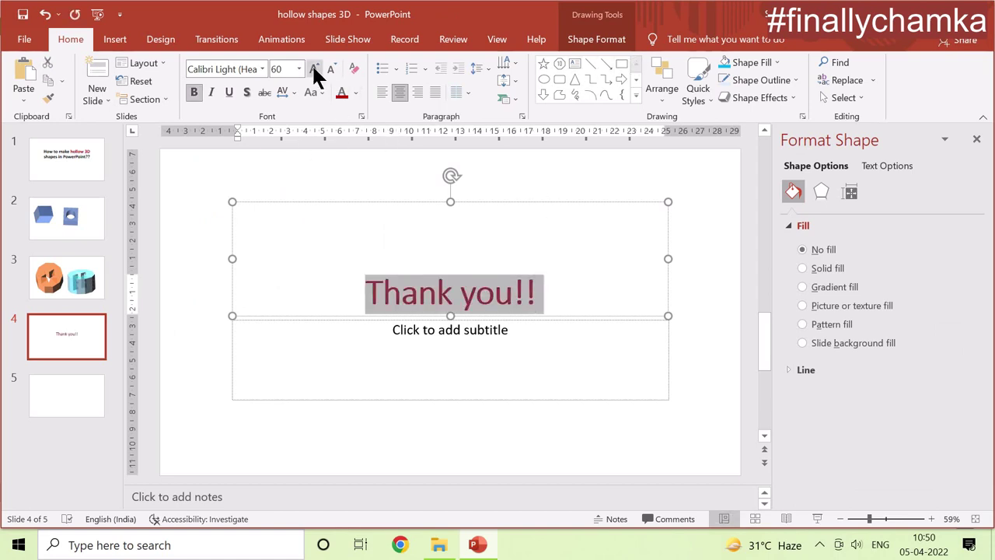
pyautogui.click(313, 68)
pyautogui.click(313, 69)
pyautogui.click(313, 68)
pyautogui.click(313, 68)
pyautogui.click(977, 140)
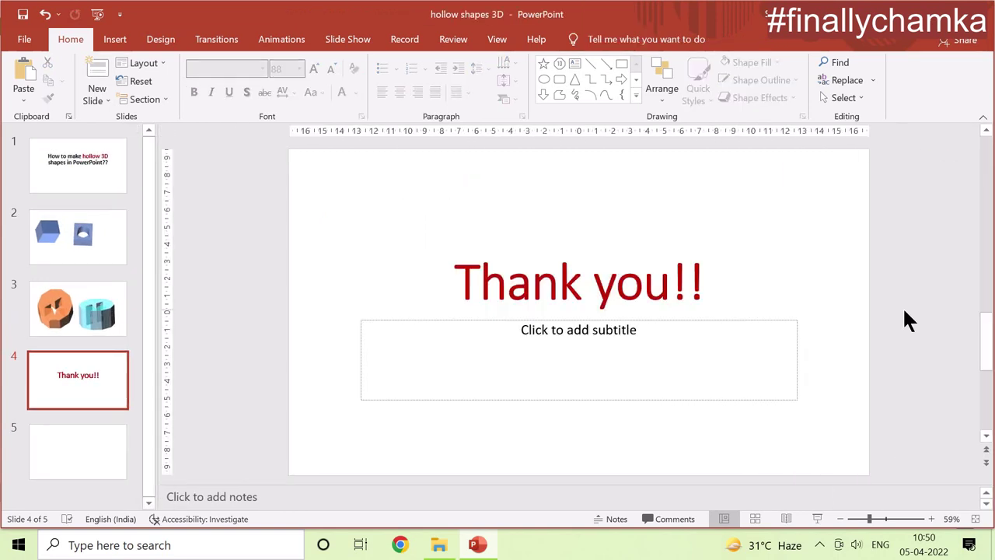